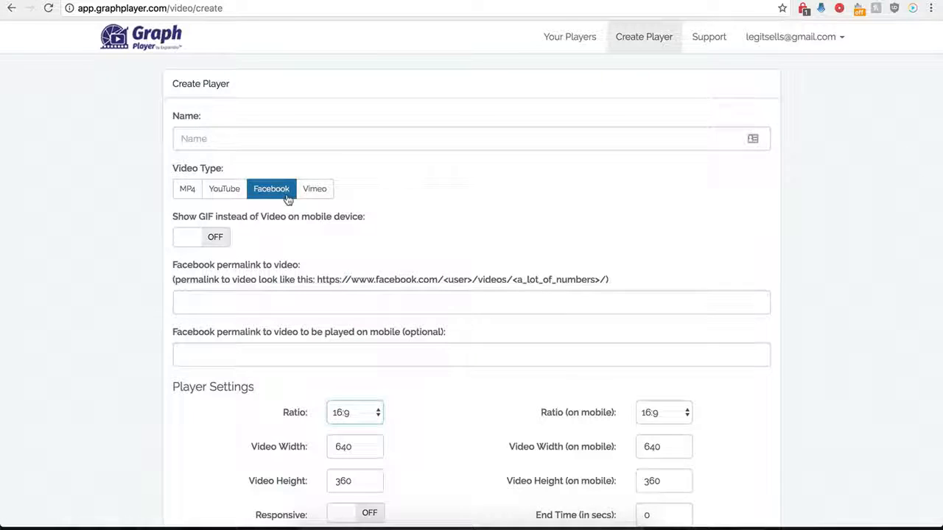
Name the new player "Demo Name" and choose Facebook as its video type
scroll(168, 320, down, 1)
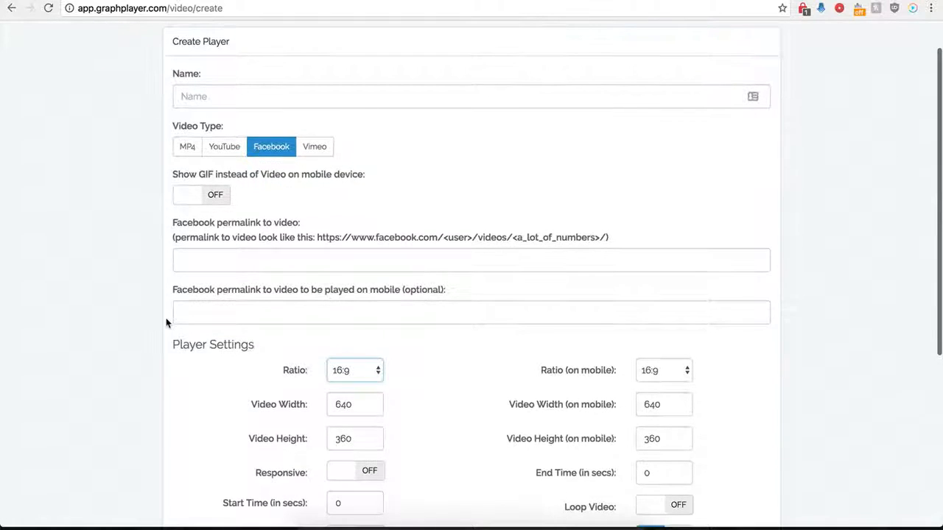
click(255, 96)
text(Demo Name)
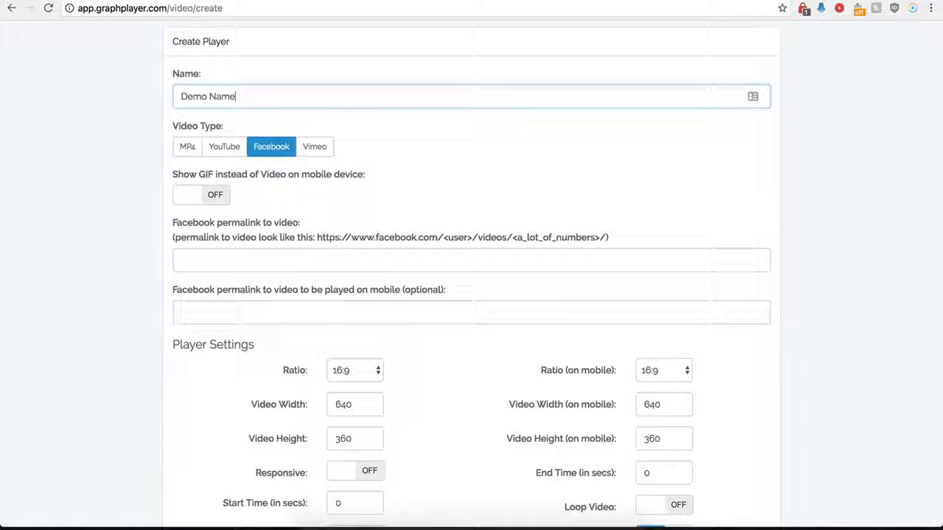
click(253, 157)
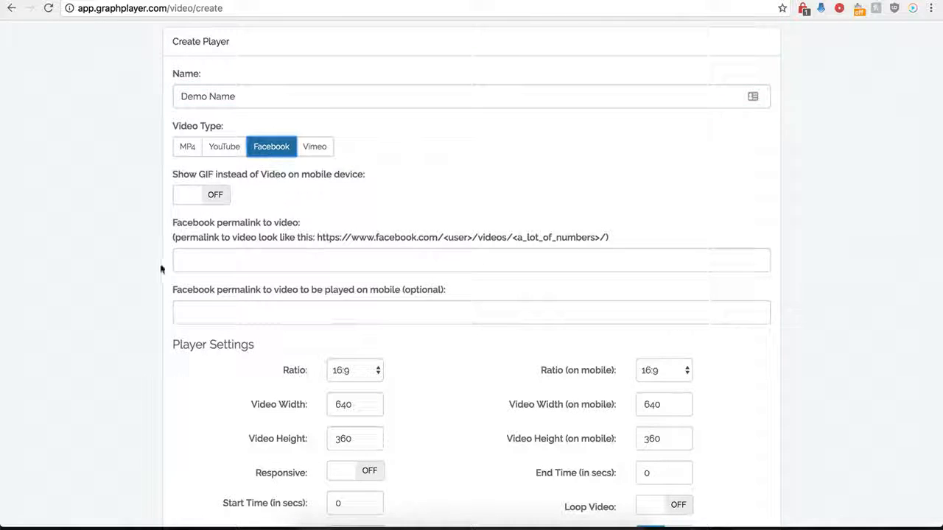
Copy the Creative Cakes video's address from Facebook and paste it as the player's video permalink, removing the "?type=2&theater" ending
scroll(170, 258, down, 1)
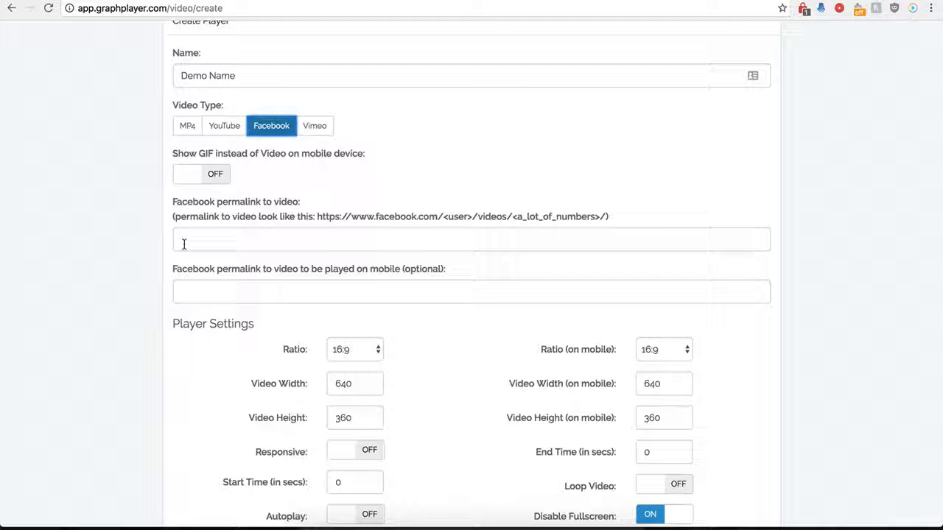
click(201, 238)
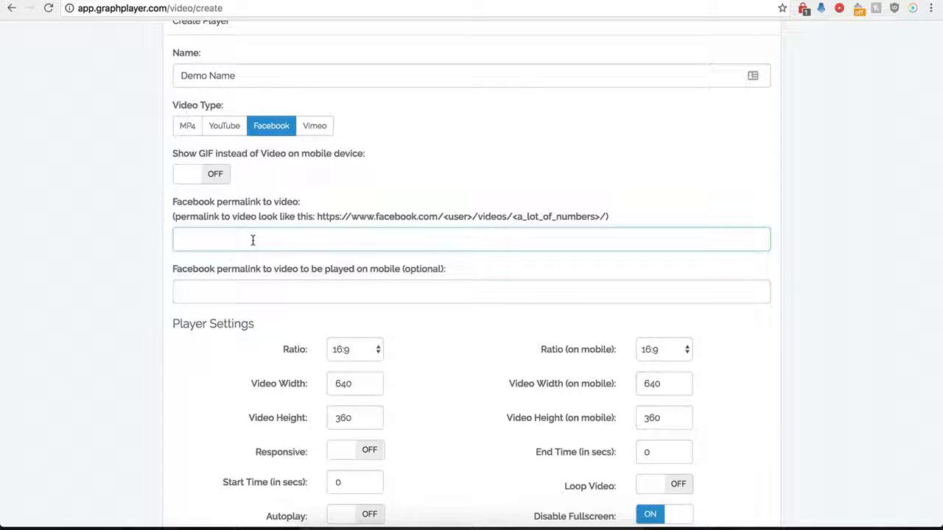
click(258, 1)
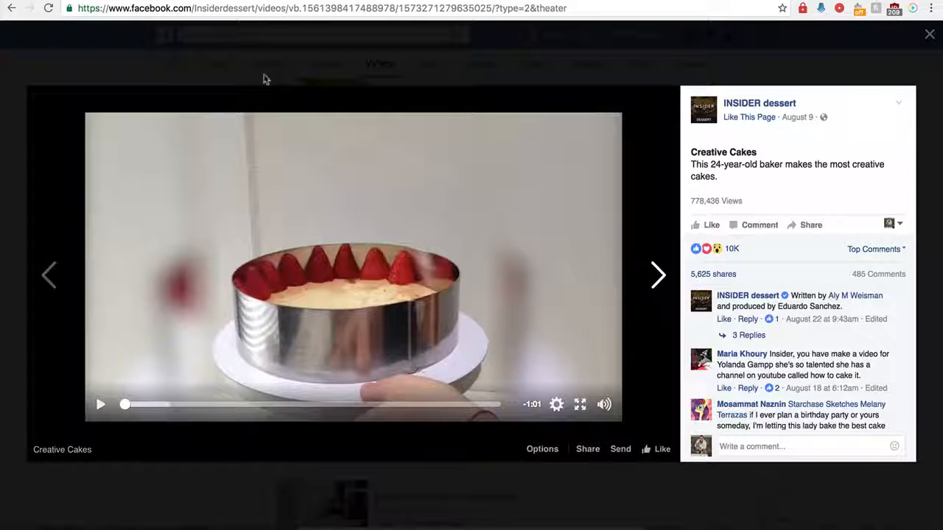
click(277, 12)
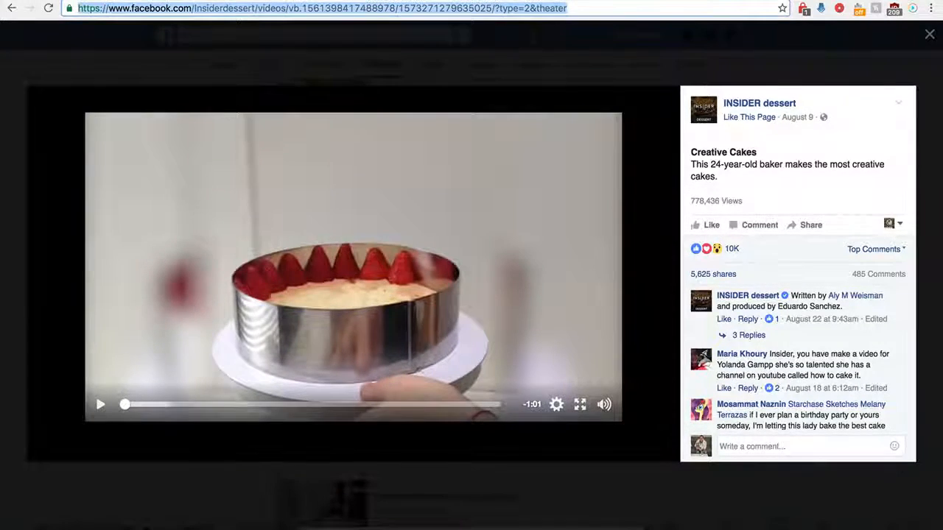
key(super+c)
key(ctrl+Tab)
key(super+v)
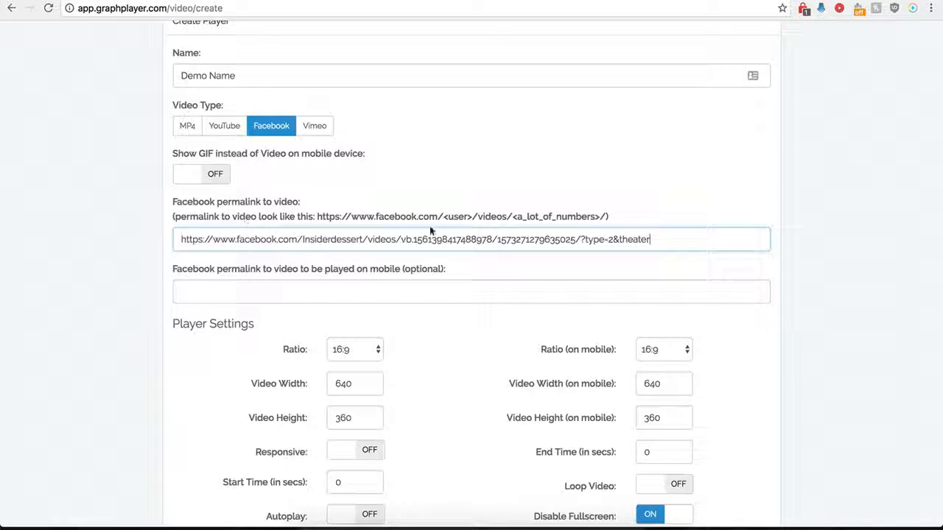
drag(668, 239, 586, 240)
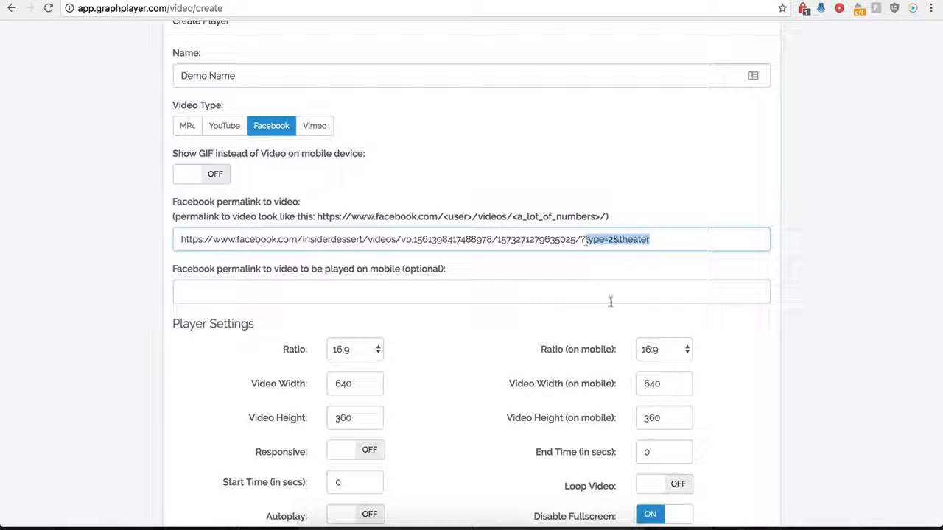
key(BackSpace)
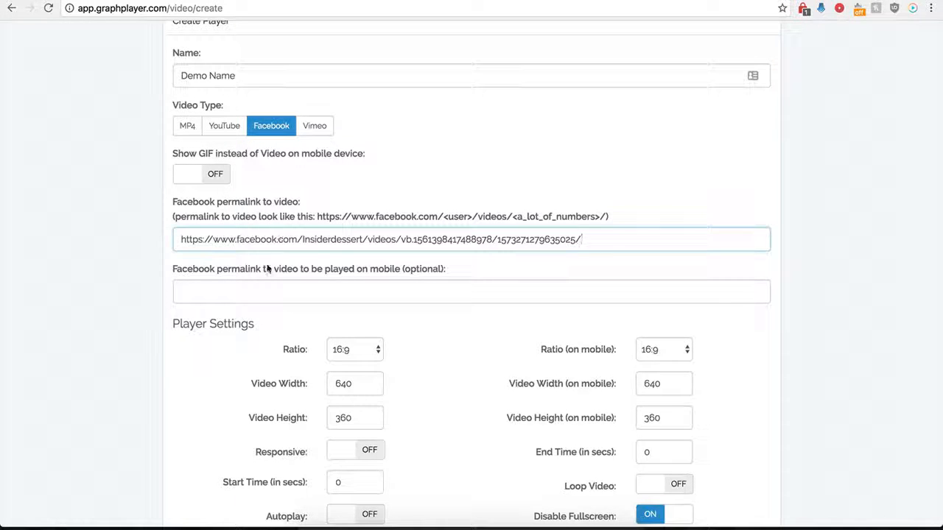
click(236, 295)
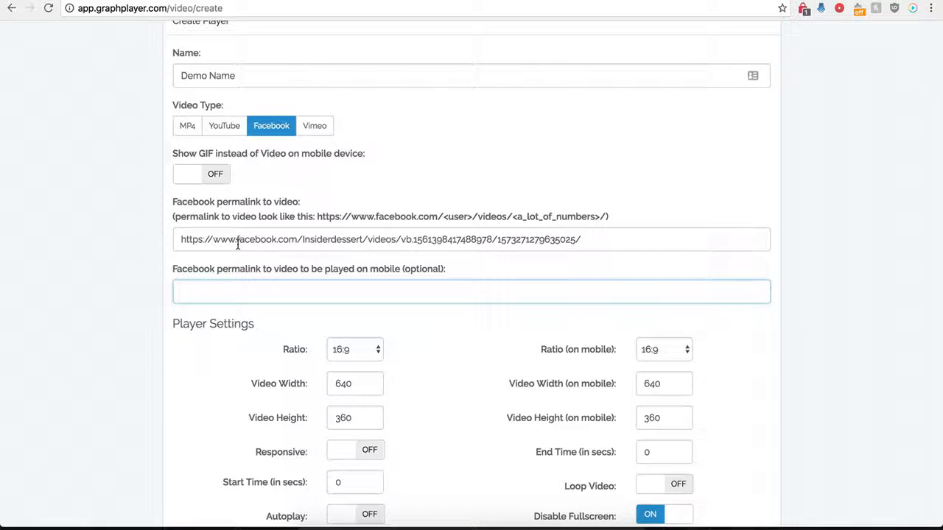
drag(269, 239, 415, 239)
key(Tab)
drag(202, 239, 420, 239)
click(202, 291)
Choose the 16:9 ratio for the player and keep 16:9 as the ratio on mobile
scroll(196, 362, down, 3)
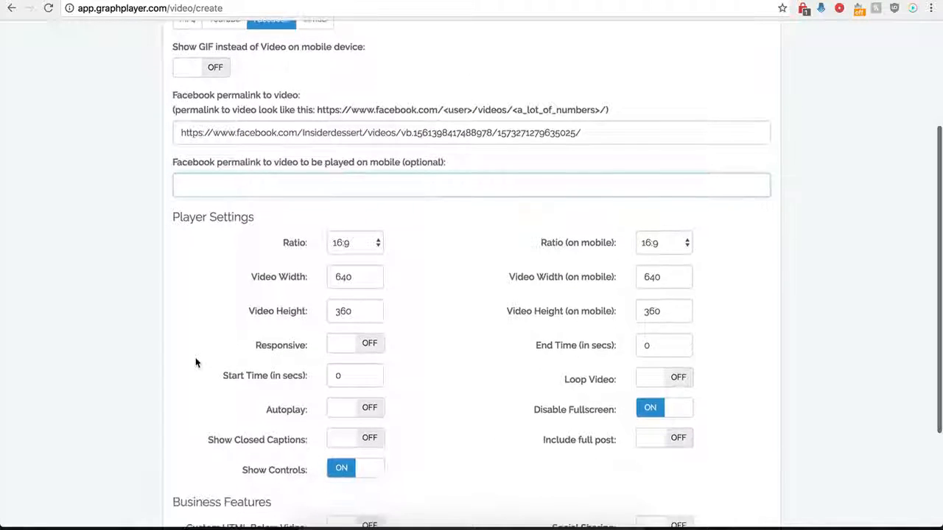
scroll(195, 357, down, 2)
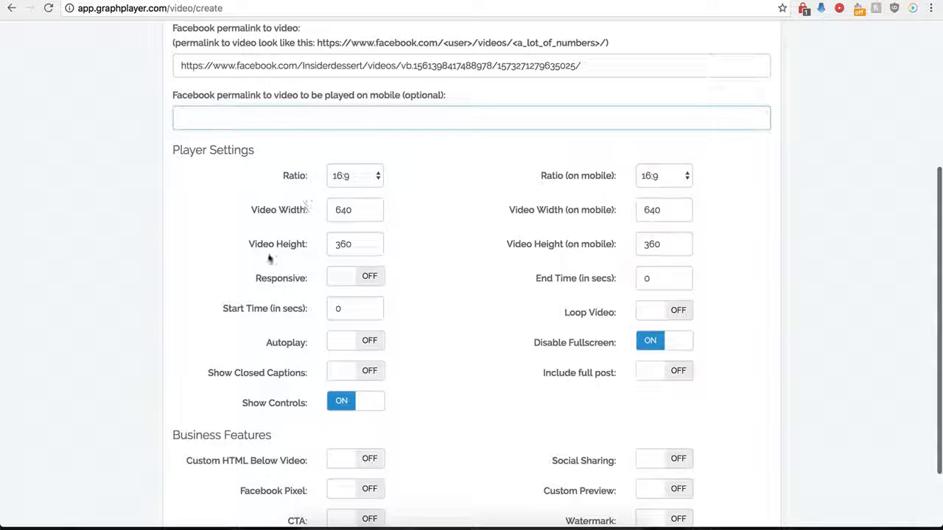
click(370, 177)
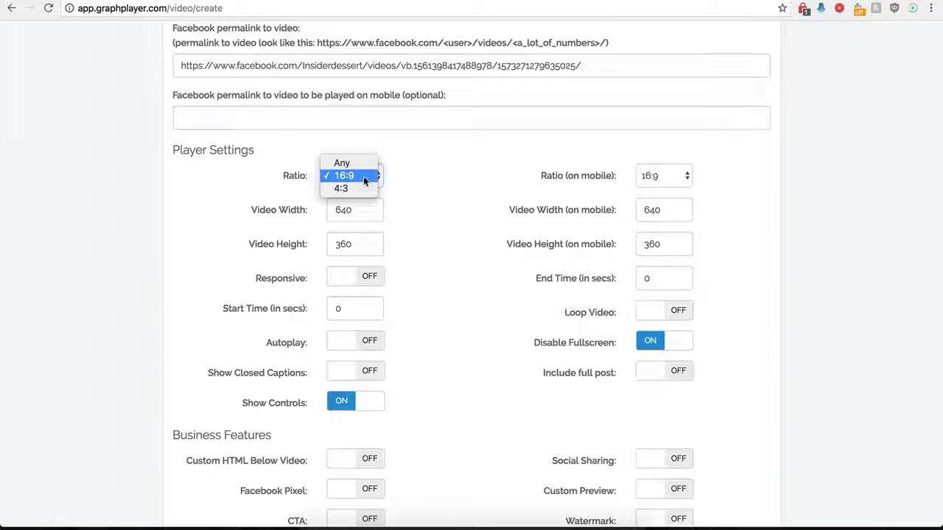
click(363, 178)
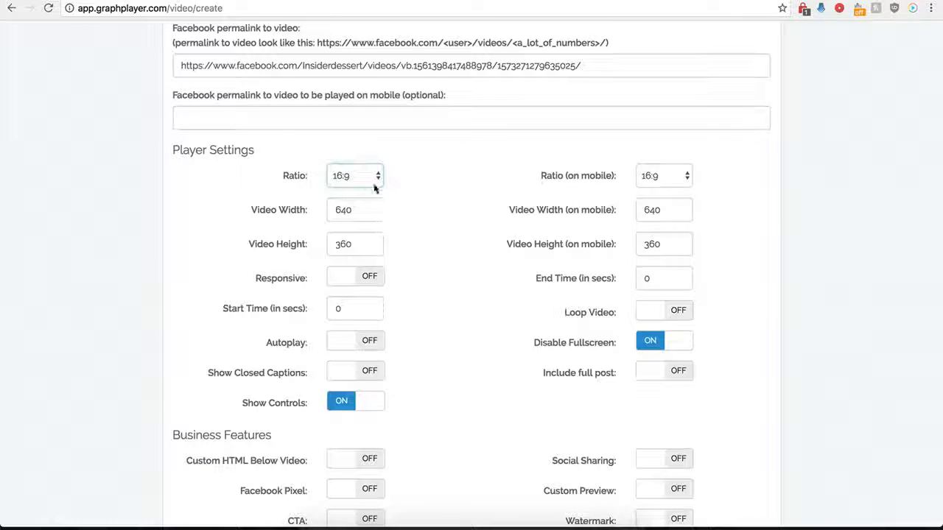
click(671, 181)
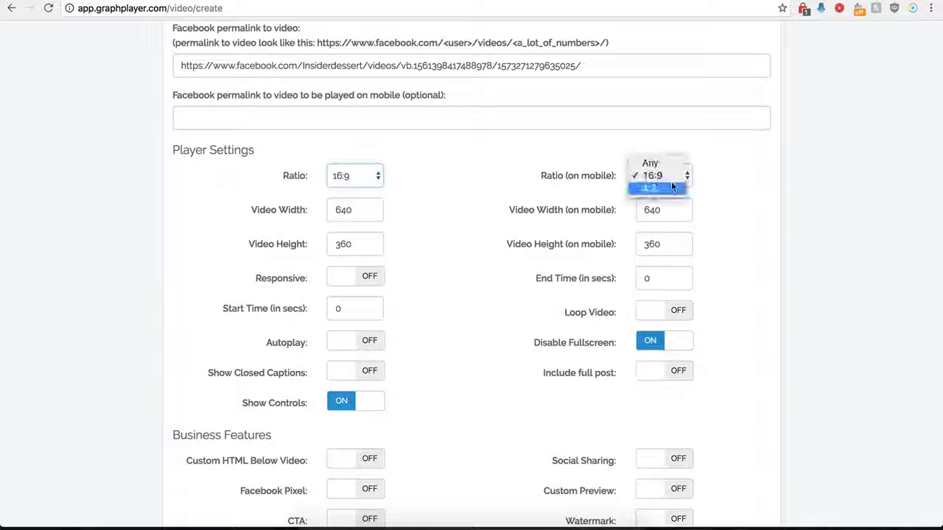
click(536, 175)
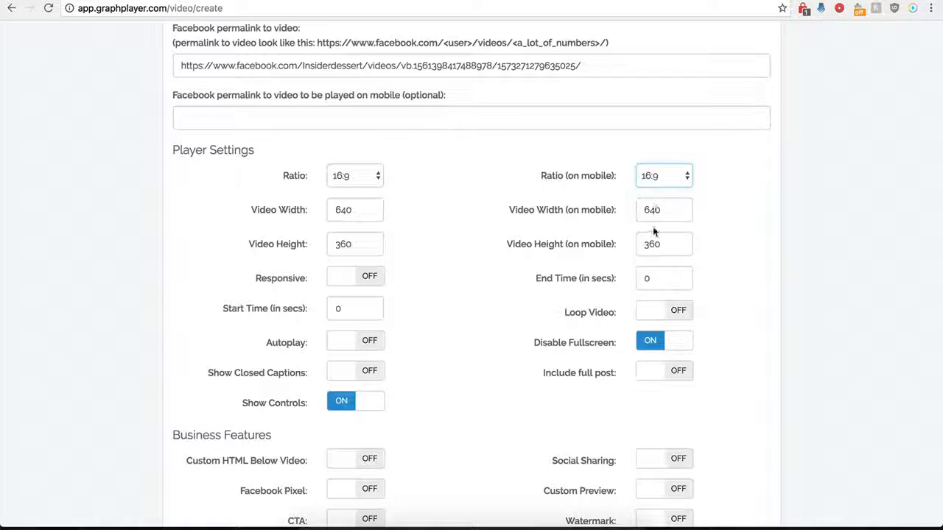
click(364, 278)
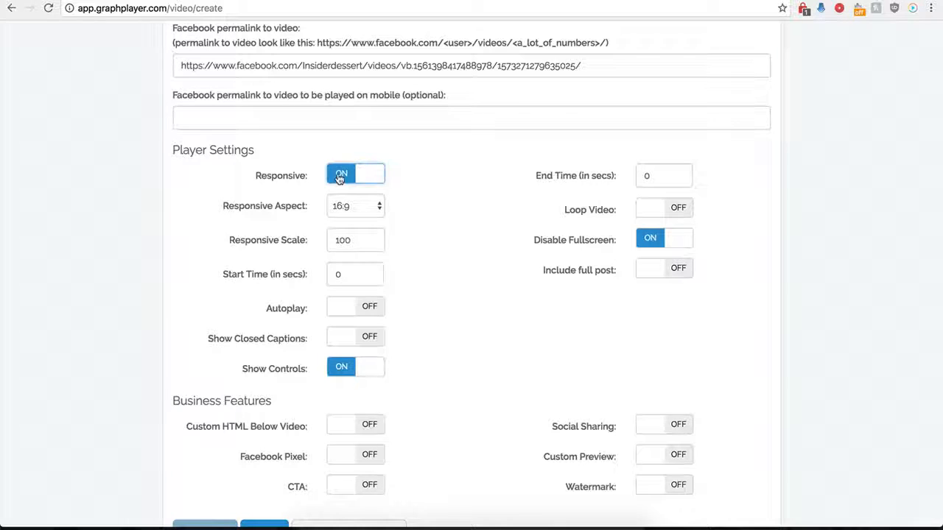
click(340, 177)
click(357, 274)
click(343, 184)
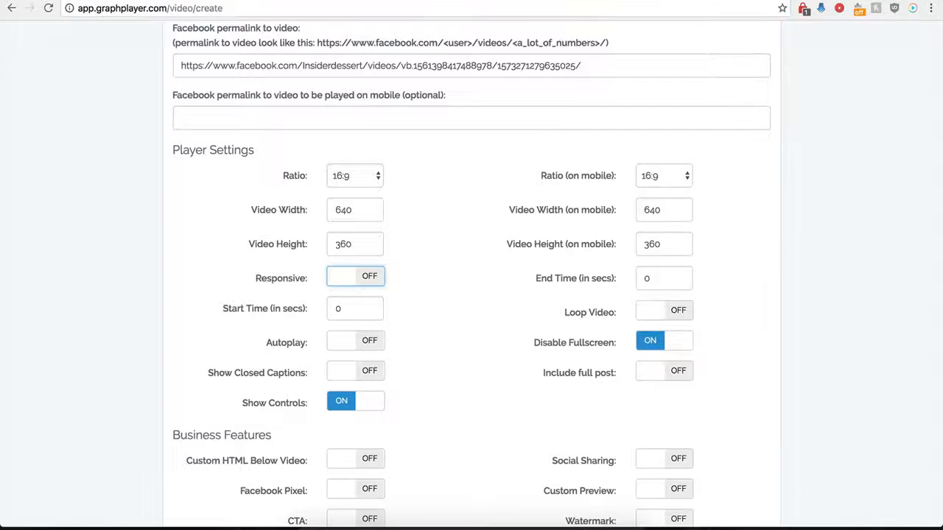
Set the video's start time to 1 second and its end time to 30 seconds
double_click(332, 311)
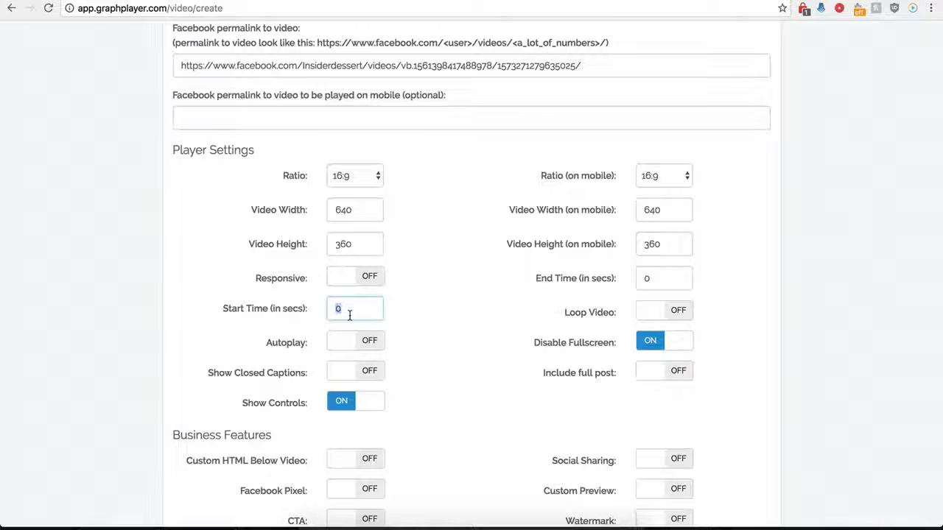
text(1)
double_click(668, 278)
text(30)
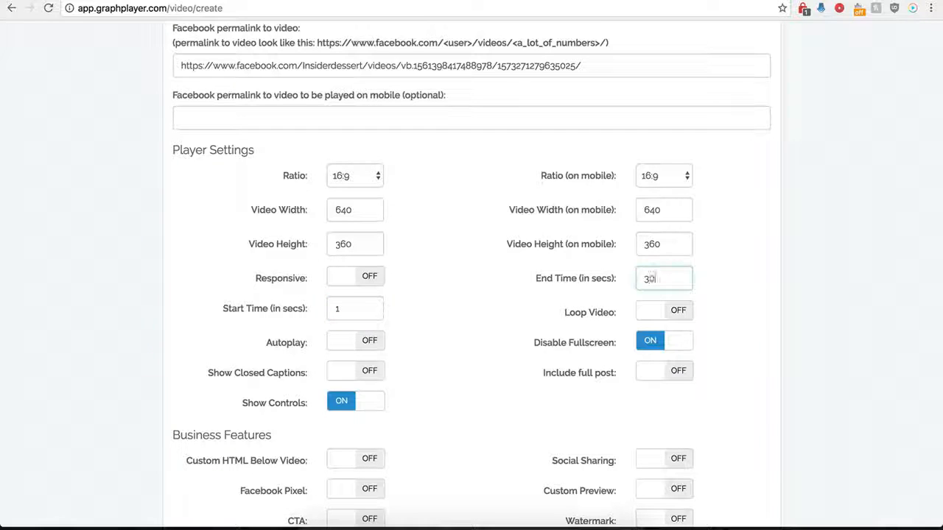
click(466, 301)
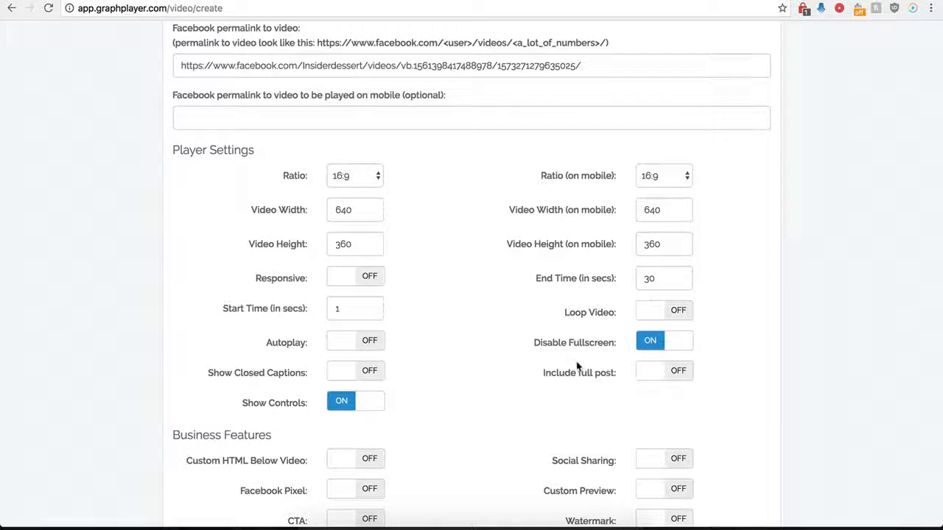
scroll(490, 323, up, 1)
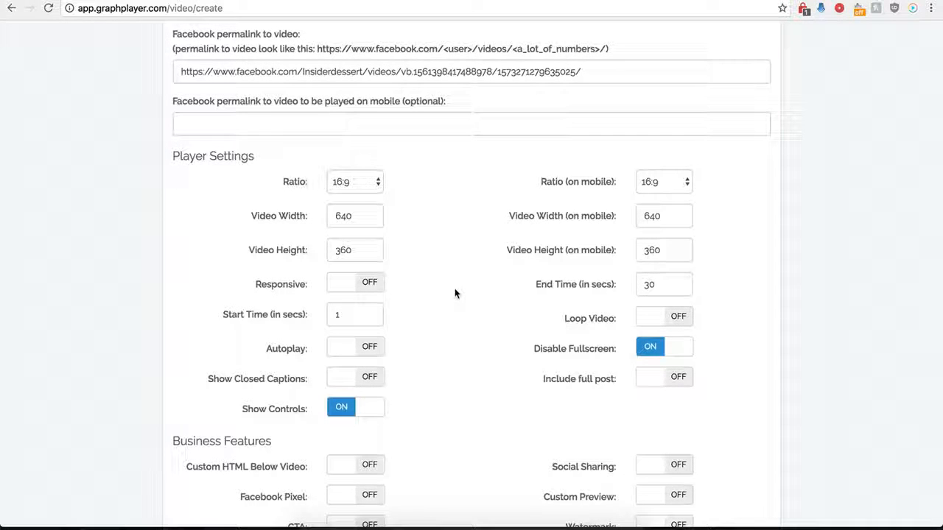
click(672, 388)
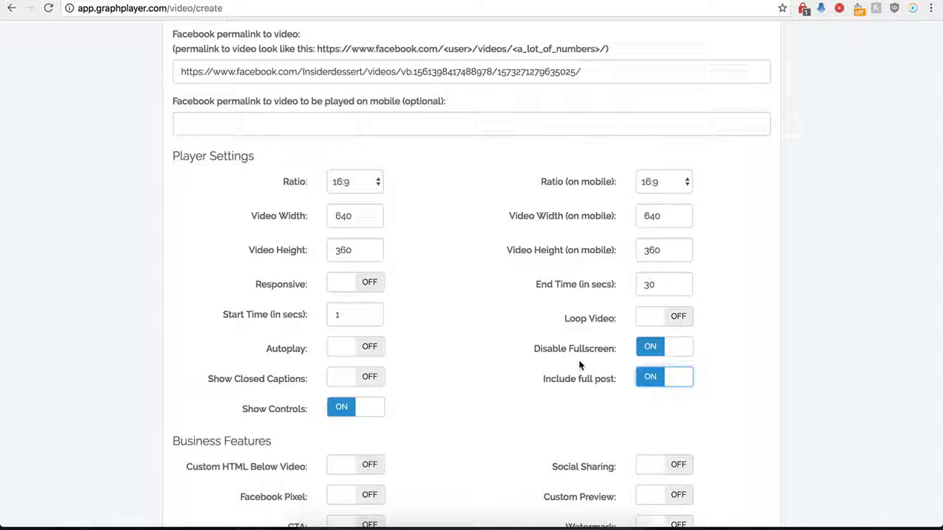
click(647, 388)
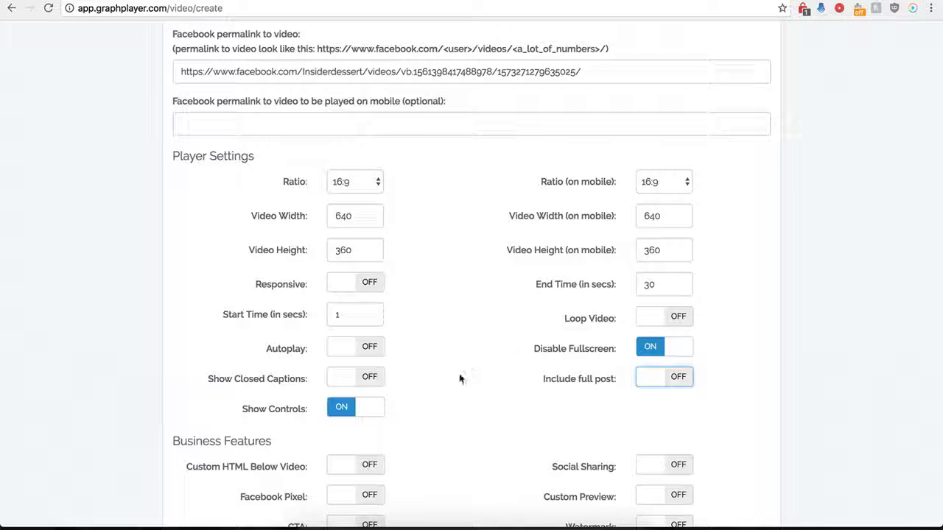
Save the new player and select the whole script in its secure code for copying
scroll(459, 373, down, 3)
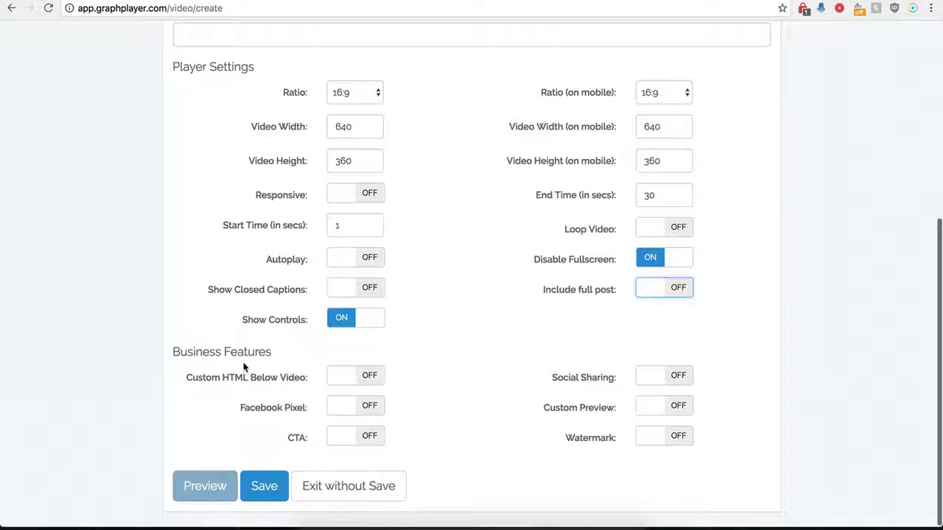
click(261, 486)
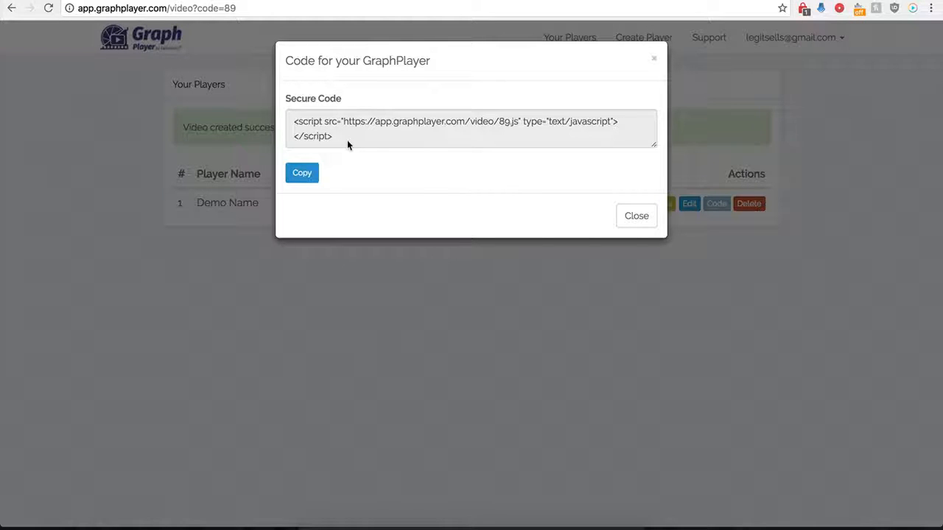
drag(347, 142, 289, 124)
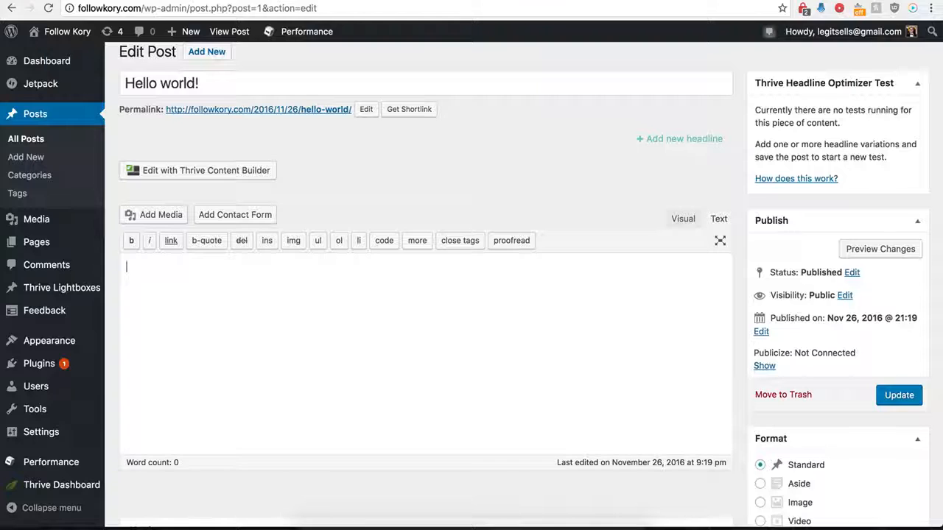
Switch to WordPress, insert the player's script code into the "Hello world!" post's text editor and update the post
text(<script src="https://app.graphplayer.com/video/89.js" type="text/javascript"></script>)
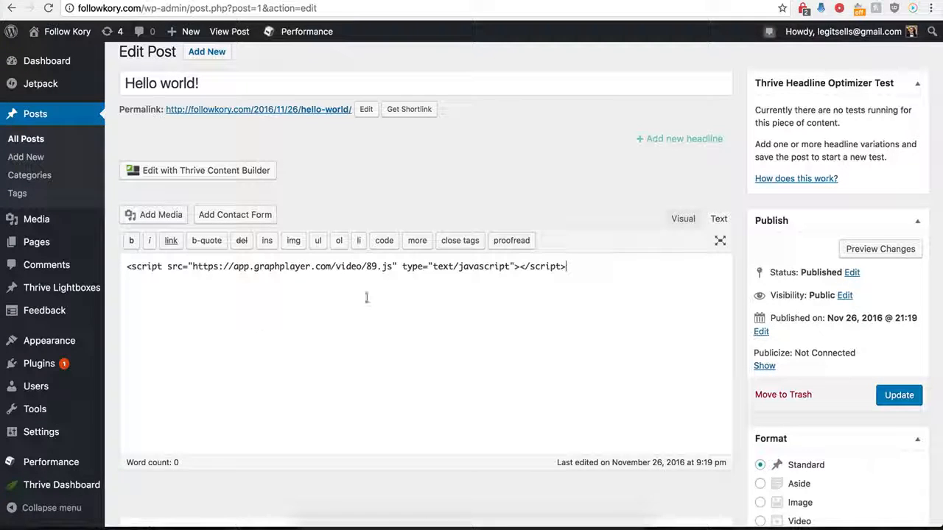
click(900, 395)
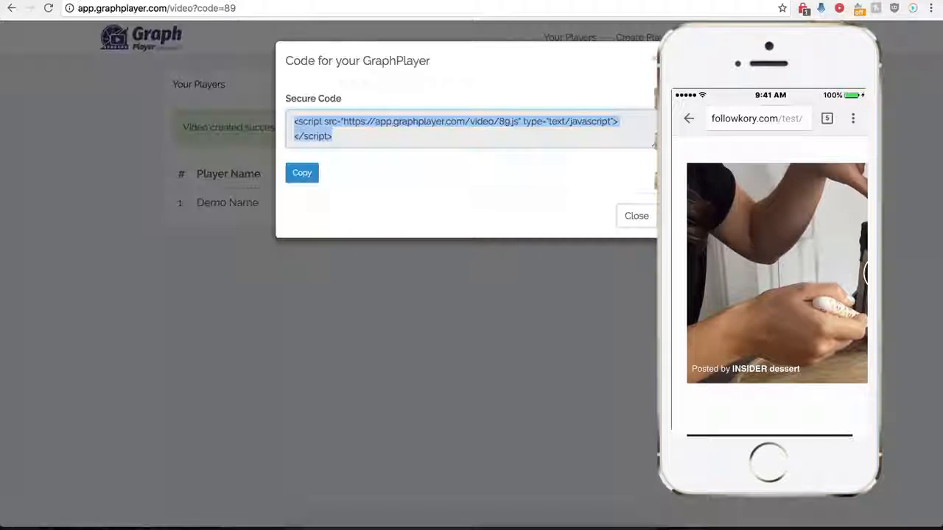
Return to GraphPlayer, close the code window and edit the Demo Name player to show a GIF instead of the video on mobile devices
click(628, 221)
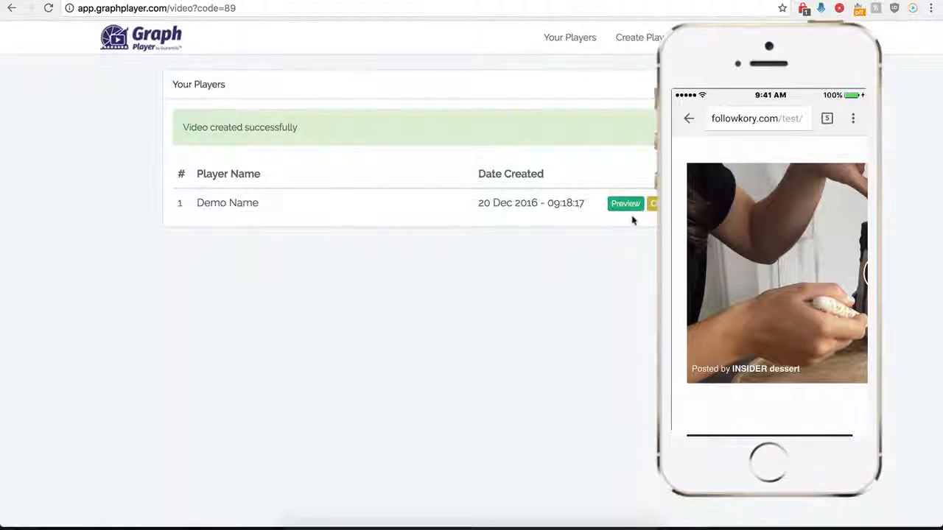
click(651, 204)
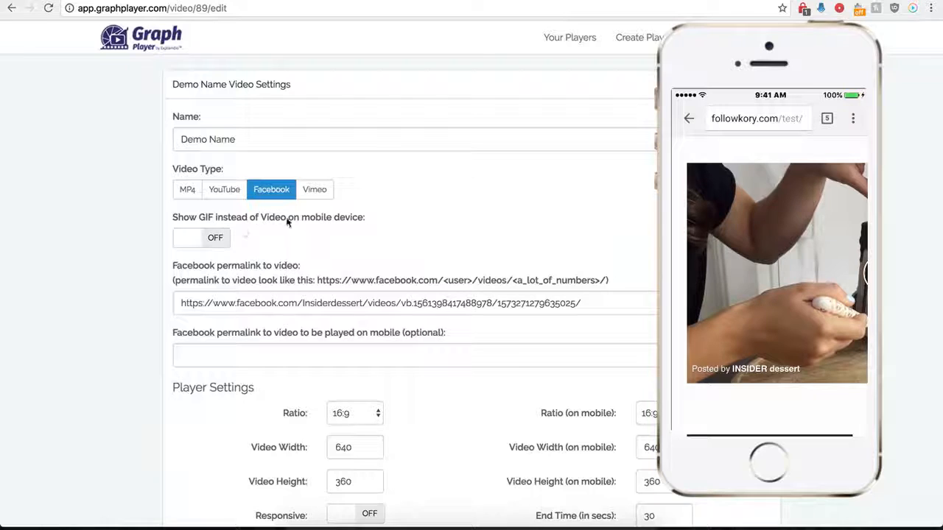
click(219, 239)
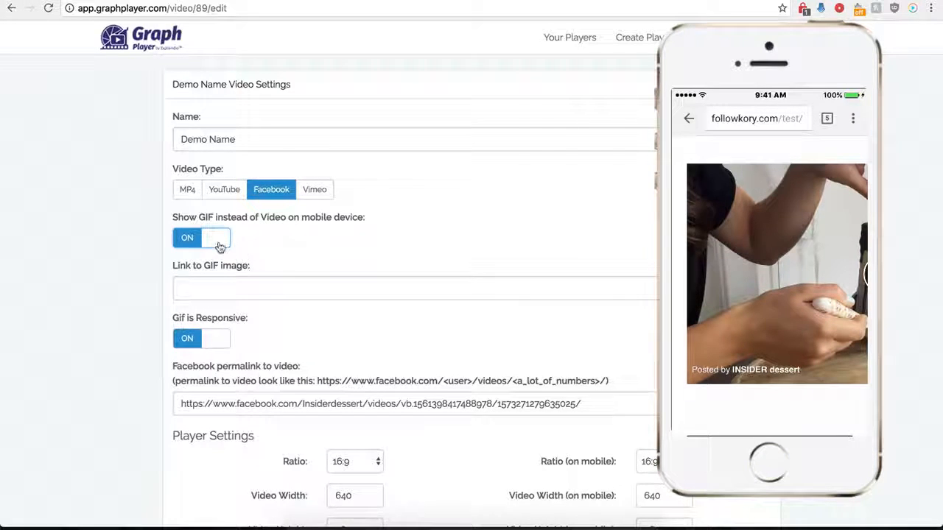
click(220, 288)
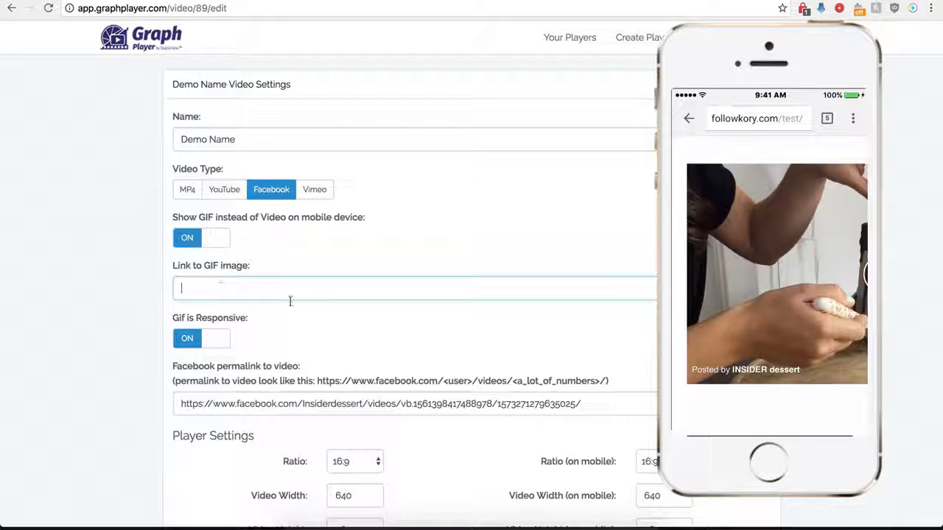
click(589, 1)
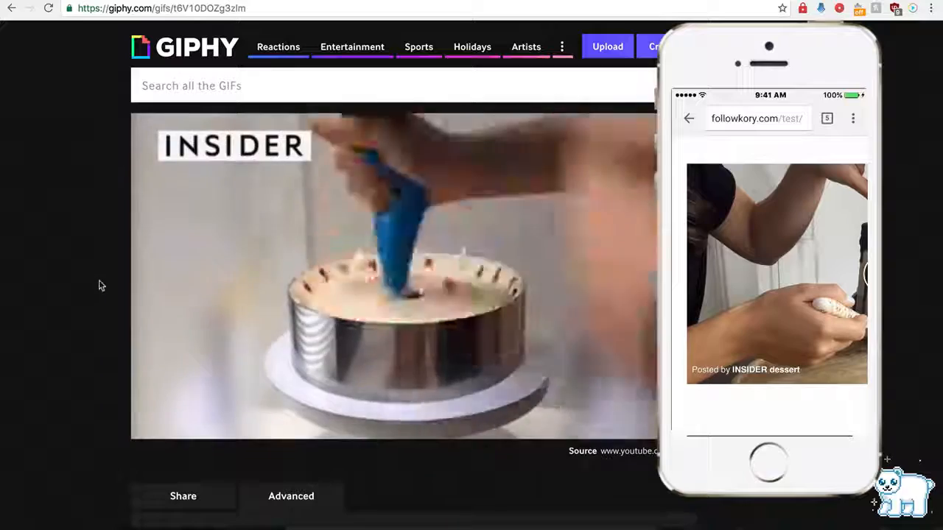
scroll(97, 302, down, 1)
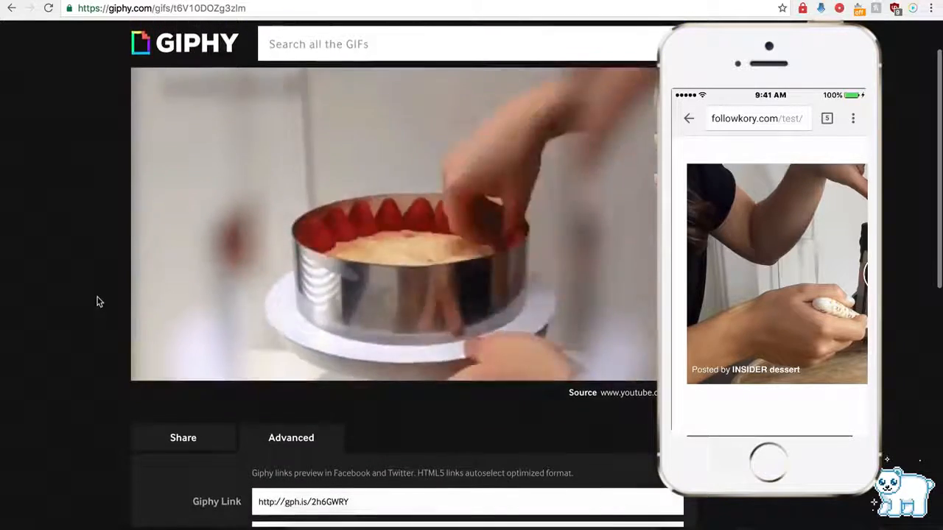
mouse_move(237, 268)
scroll(217, 305, down, 5)
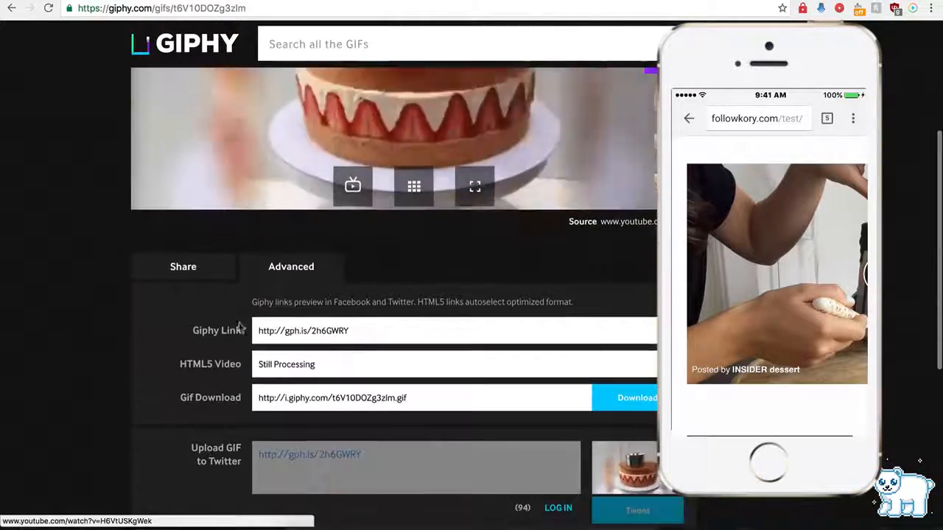
click(292, 331)
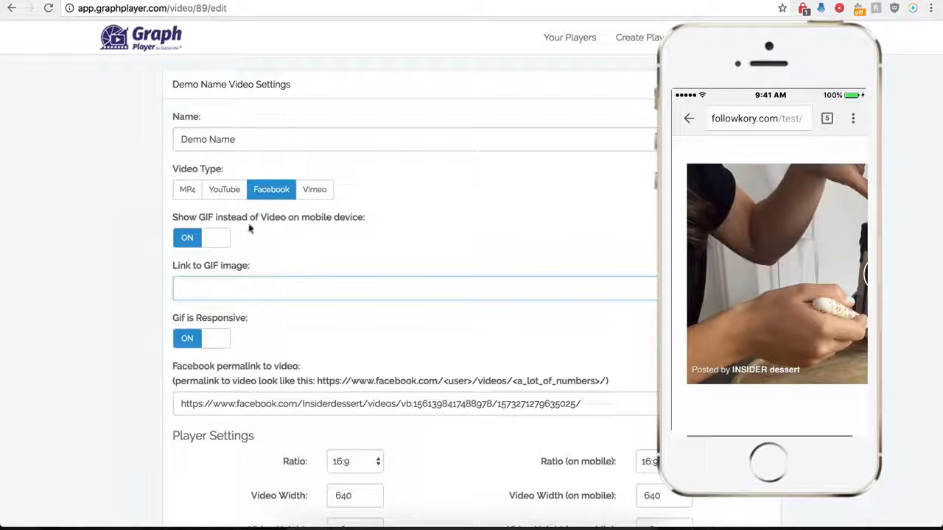
text(http://gph.is/2h6GWRY)
scroll(142, 366, down, 2)
scroll(140, 361, down, 6)
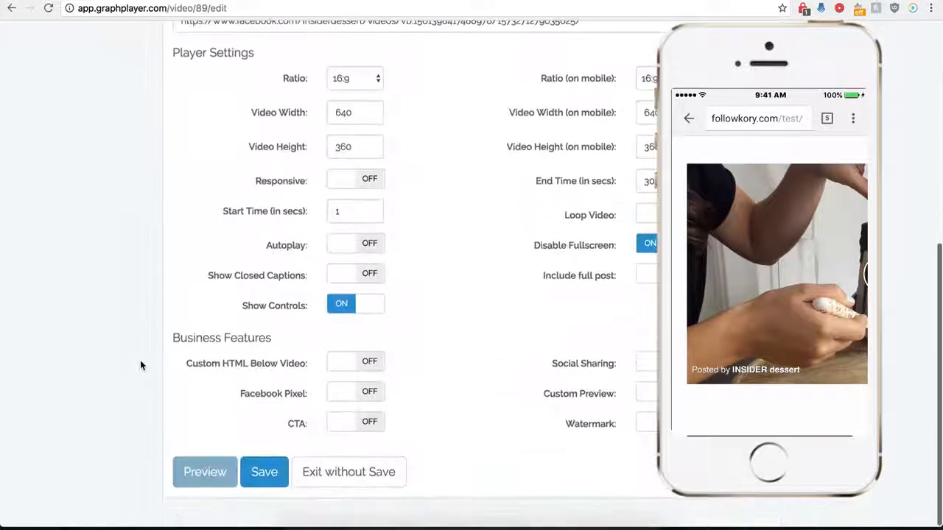
click(263, 486)
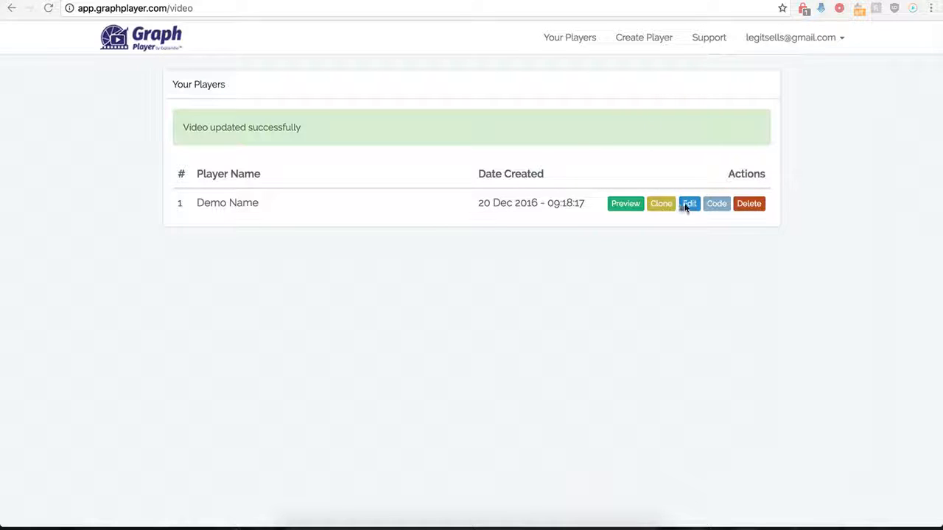
Edit the Demo Name player again to include the full Facebook post, and save it
click(688, 206)
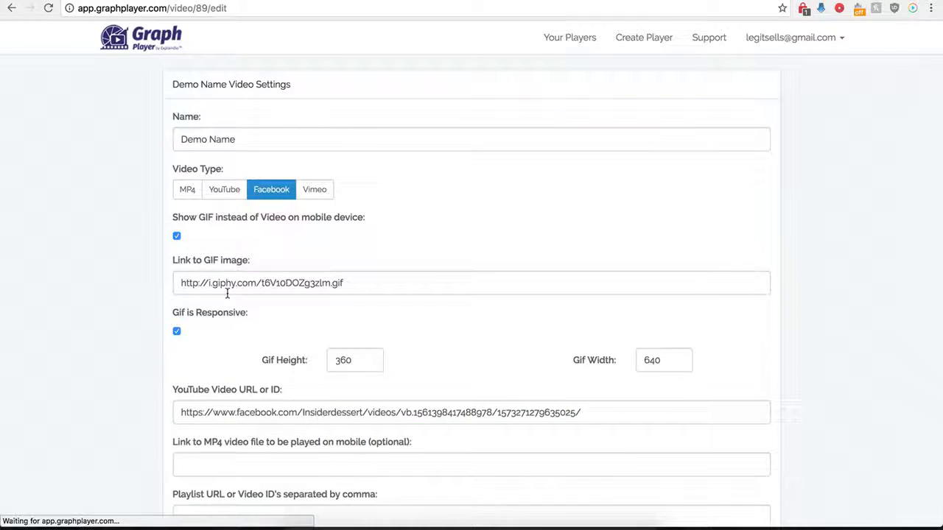
scroll(157, 356, down, 3)
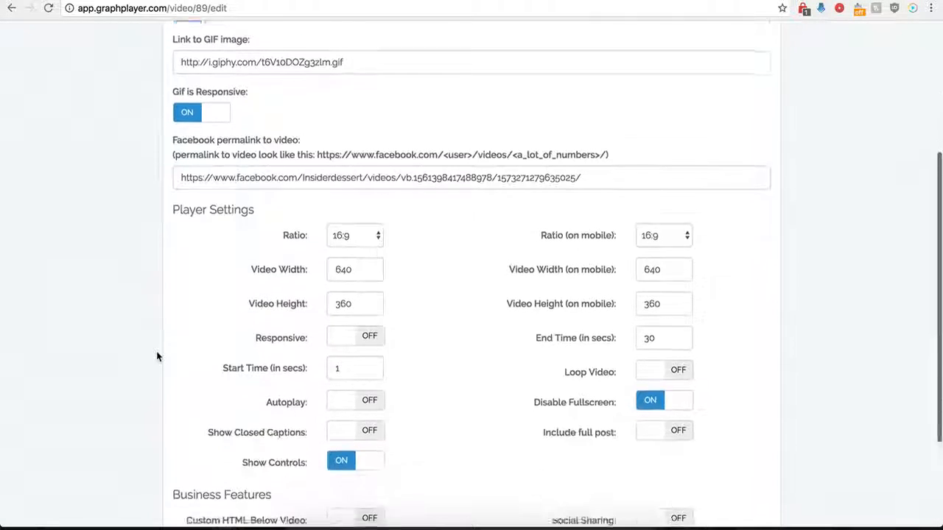
scroll(157, 357, down, 3)
scroll(156, 356, down, 1)
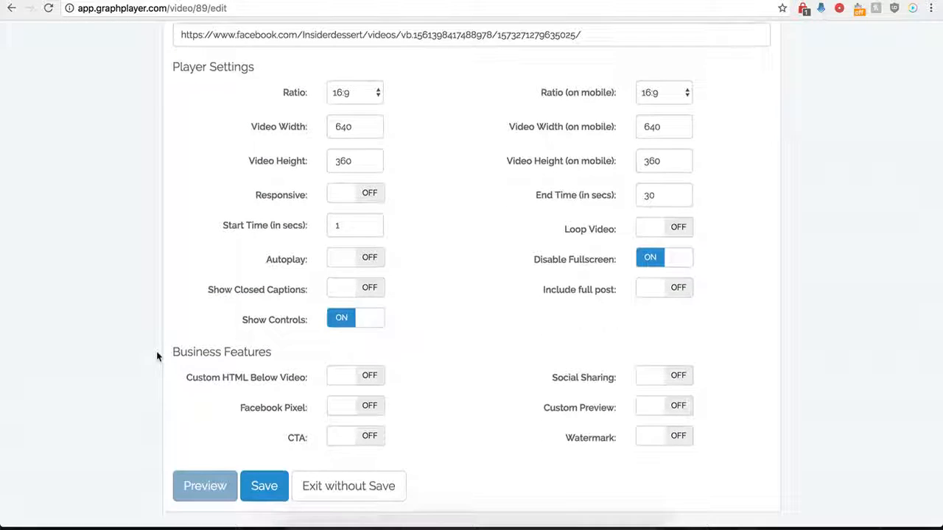
click(677, 290)
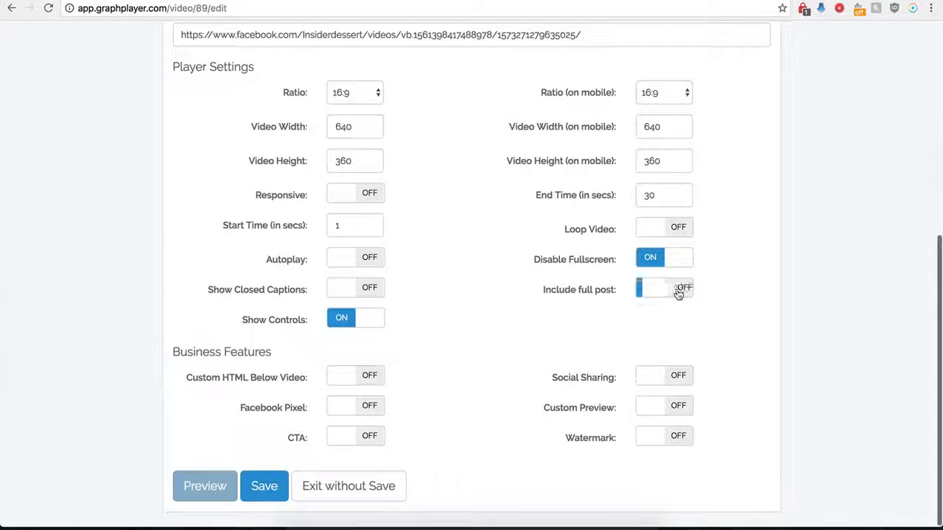
click(254, 486)
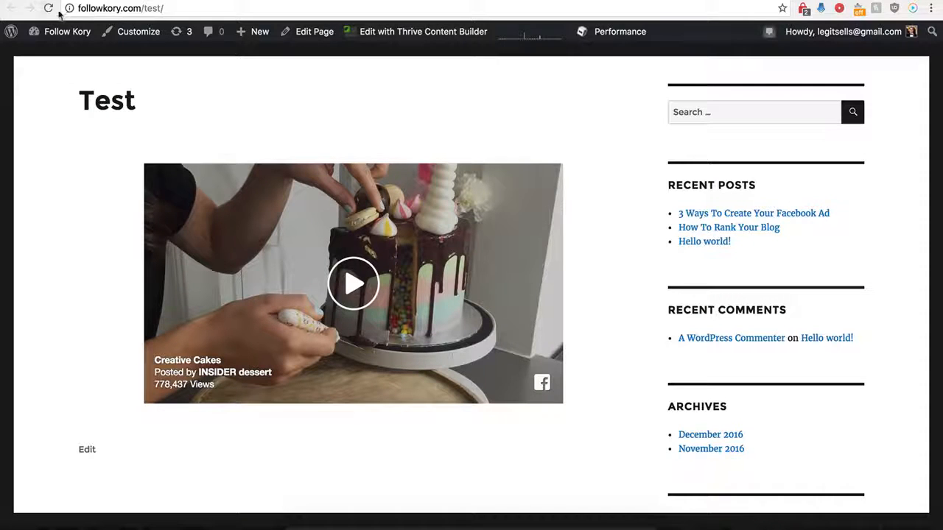
Reload the WordPress Test page and check the Facebook post details below the embedded video
click(48, 8)
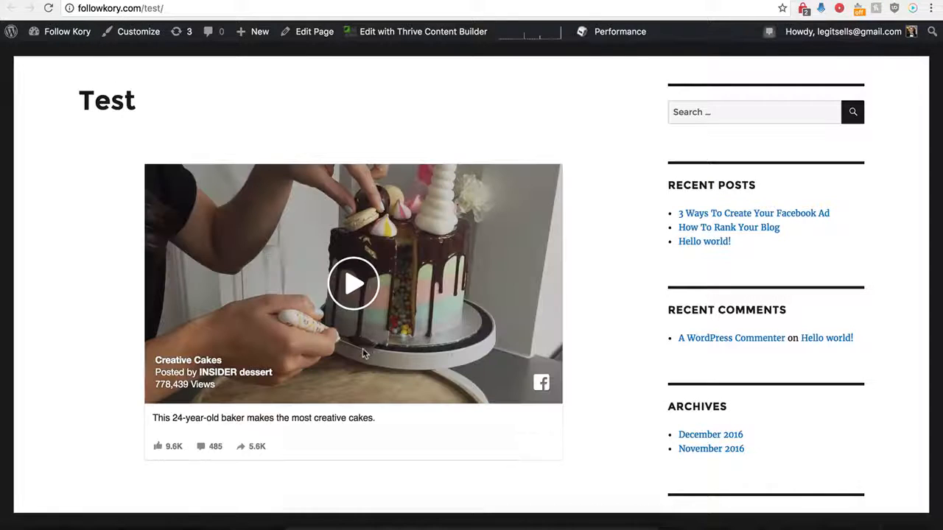
scroll(126, 435, down, 1)
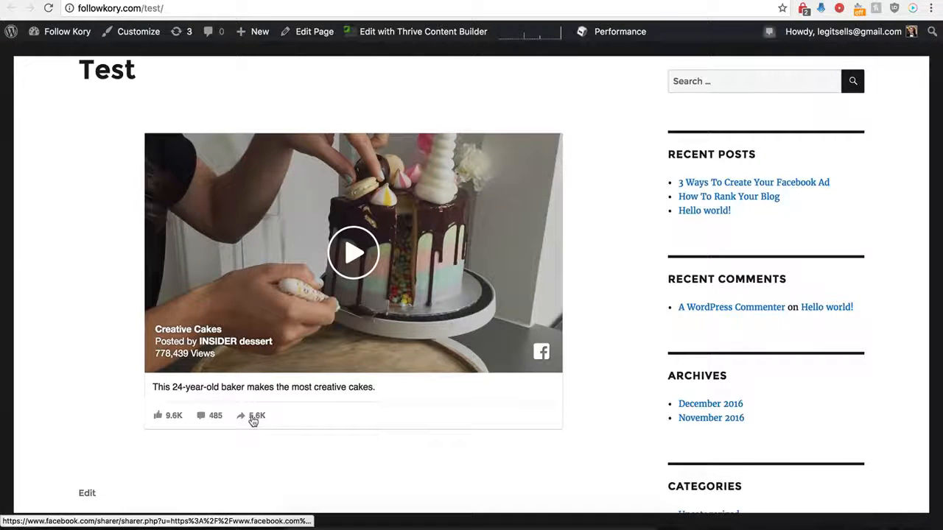
click(204, 418)
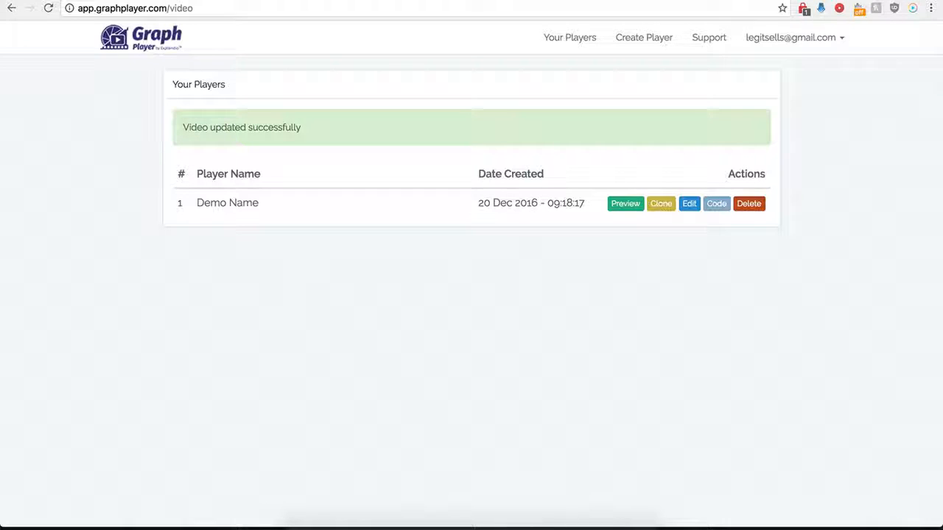
Return to GraphPlayer, open the Demo Name player for editing and enable custom HTML below the video
click(690, 207)
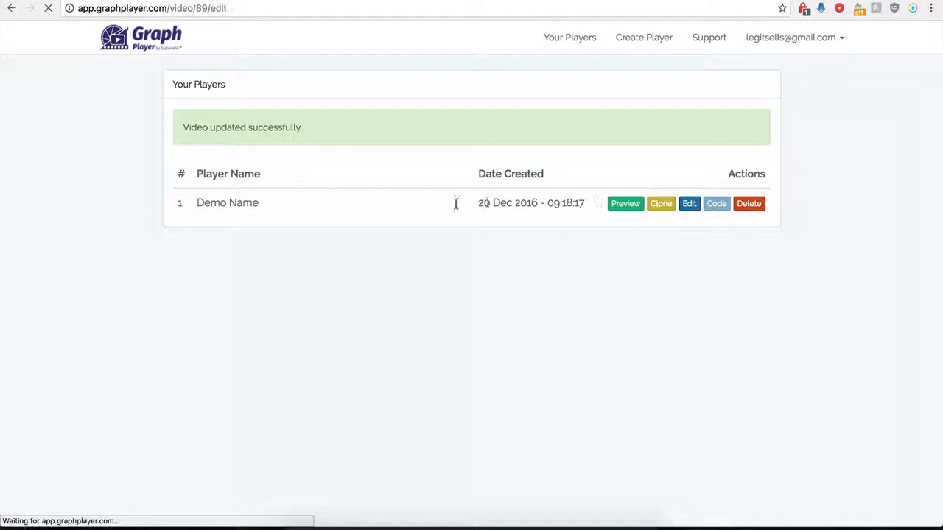
scroll(204, 360, down, 5)
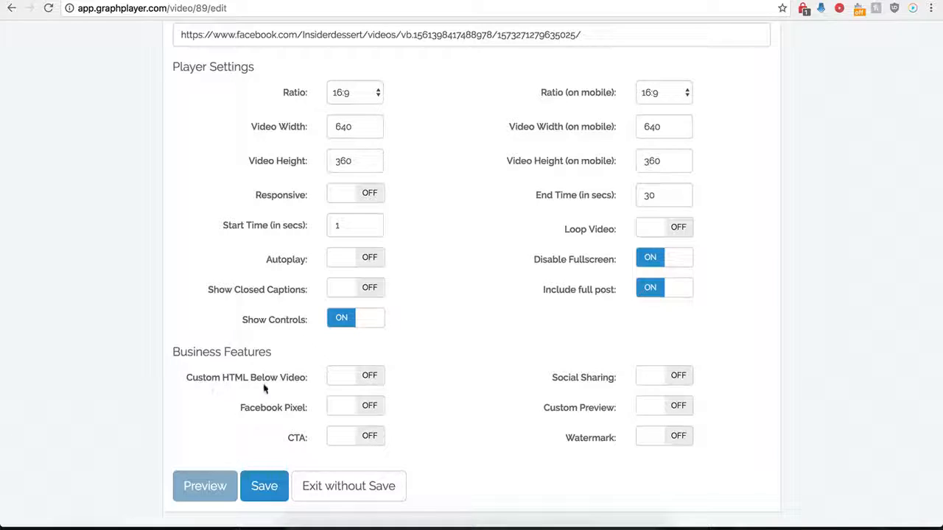
click(370, 376)
scroll(400, 406, down, 3)
Set the custom HTML start time to 120 seconds
click(345, 290)
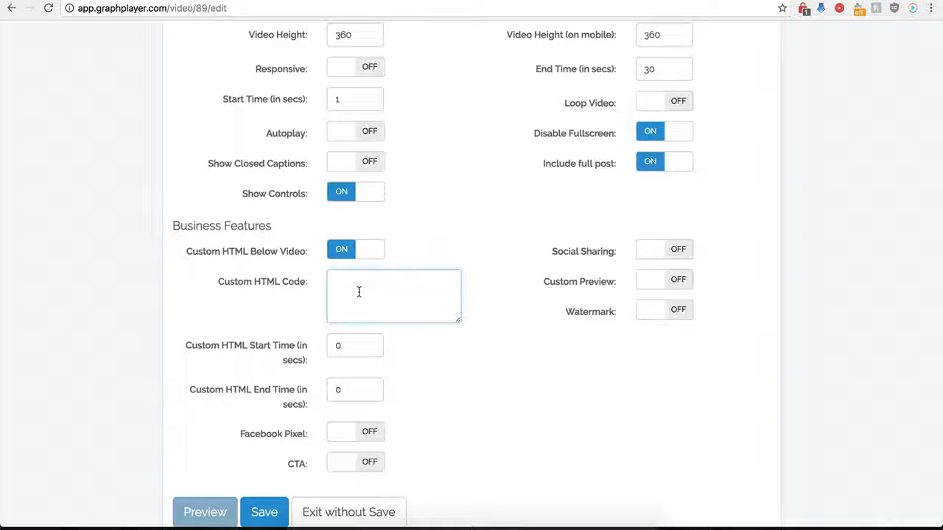
click(349, 349)
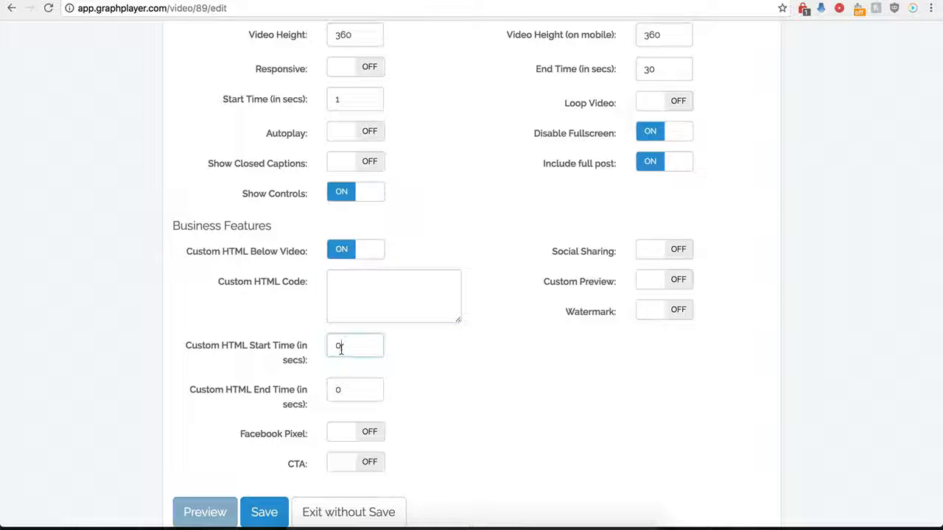
double_click(338, 346)
double_click(338, 389)
click(366, 294)
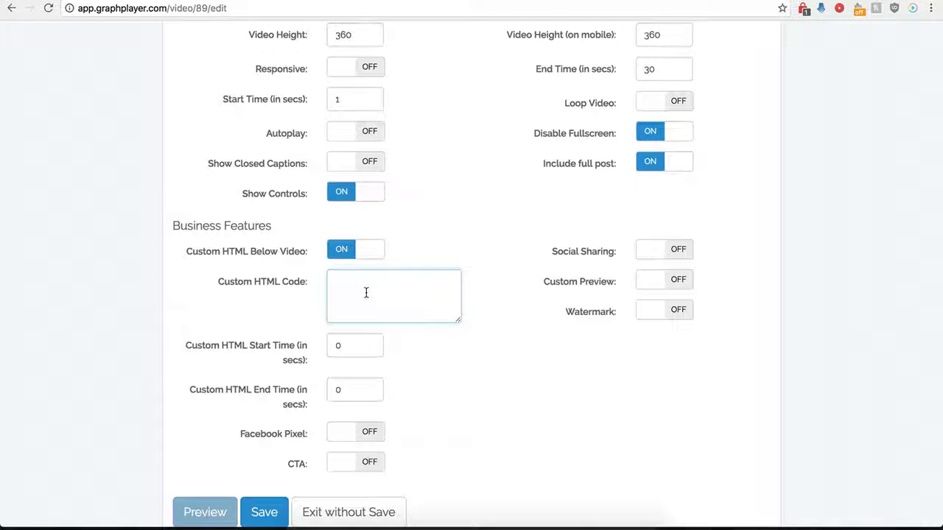
scroll(366, 294, up, 3)
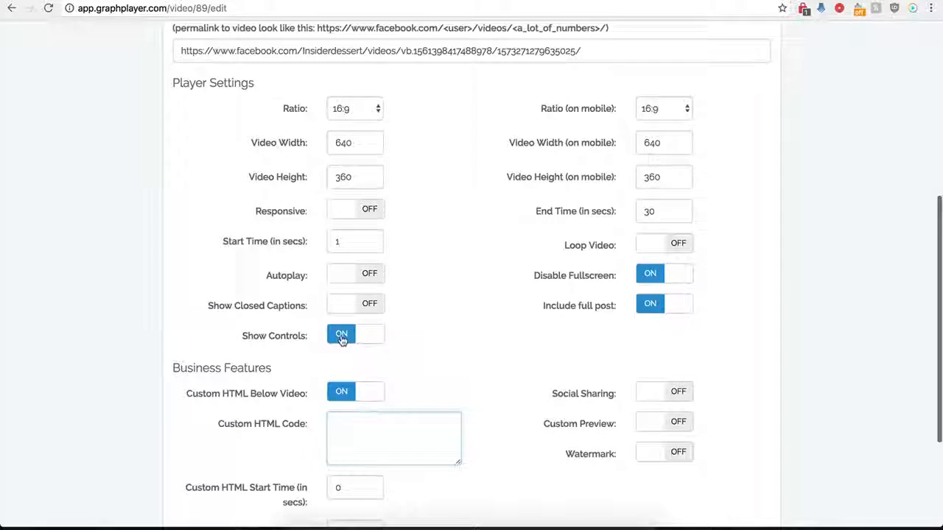
scroll(342, 335, down, 2)
scroll(358, 343, down, 2)
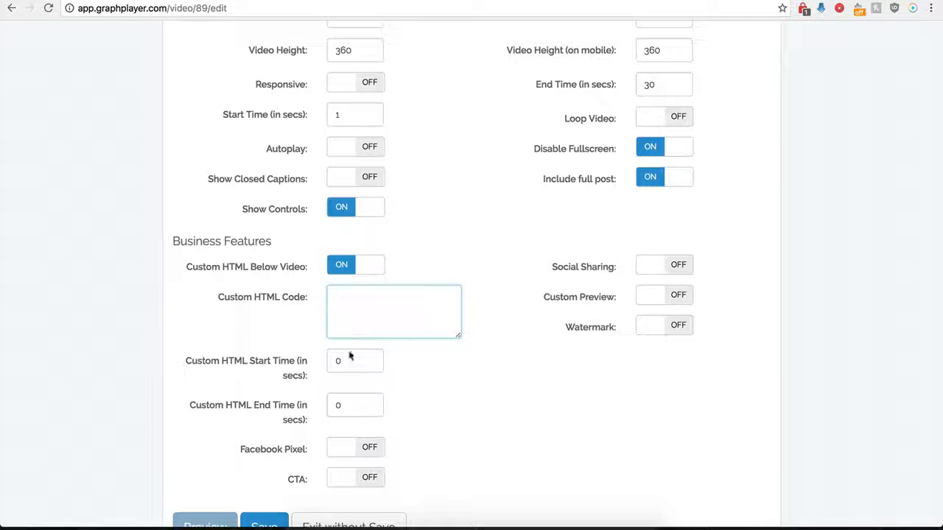
drag(361, 361, 330, 360)
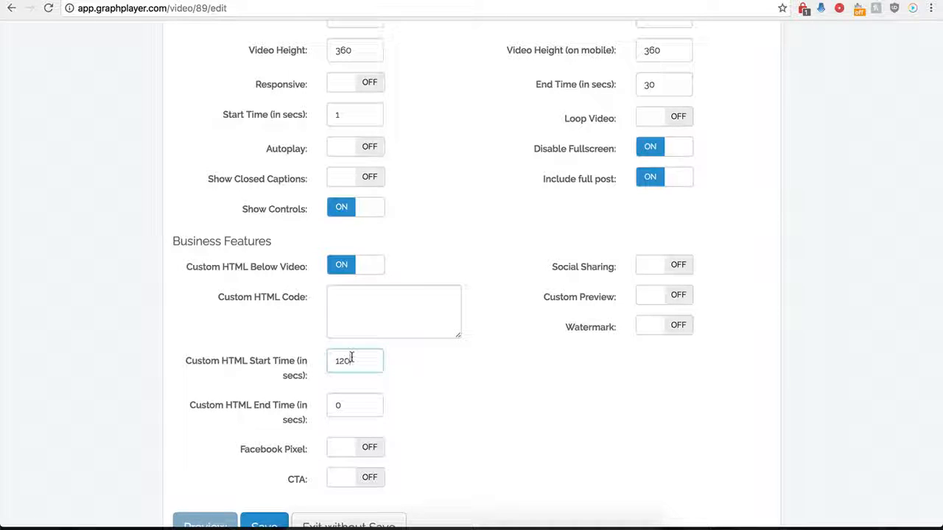
click(347, 301)
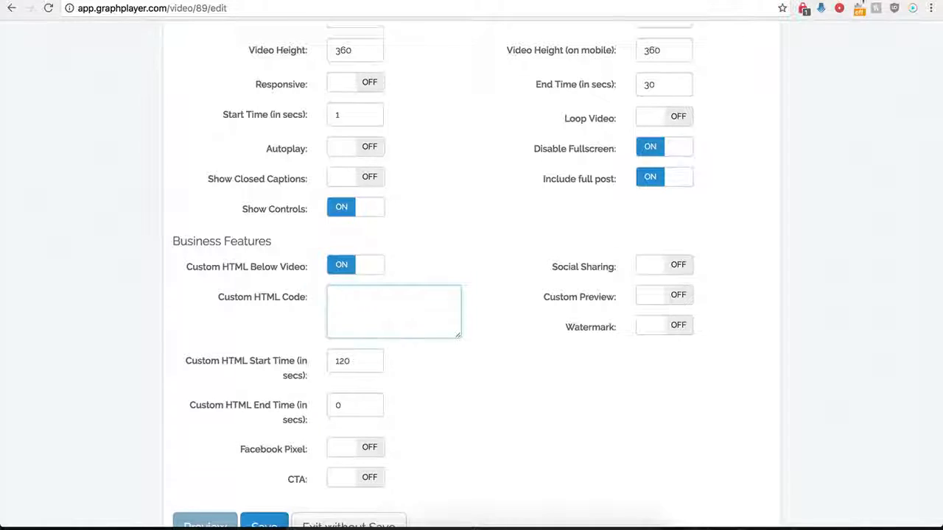
scroll(418, 306, down, 1)
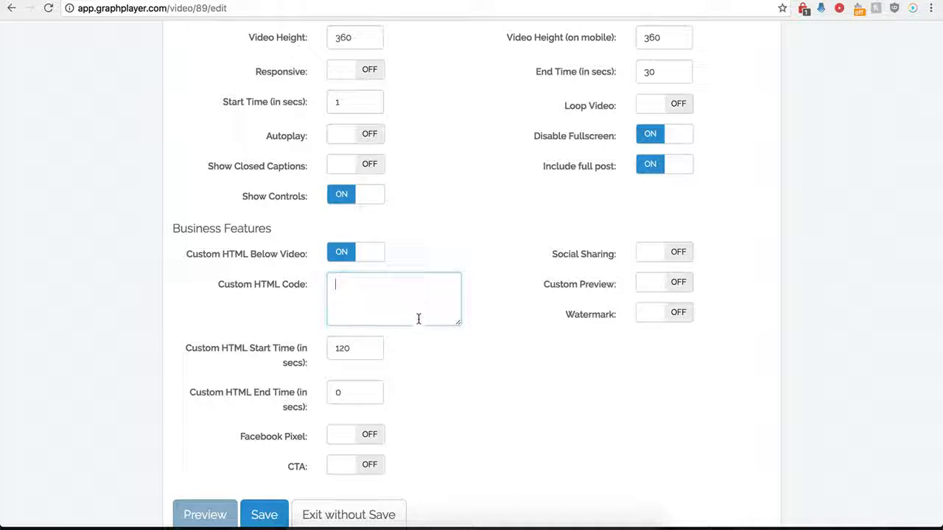
key(ctrl+v)
drag(458, 323, 490, 367)
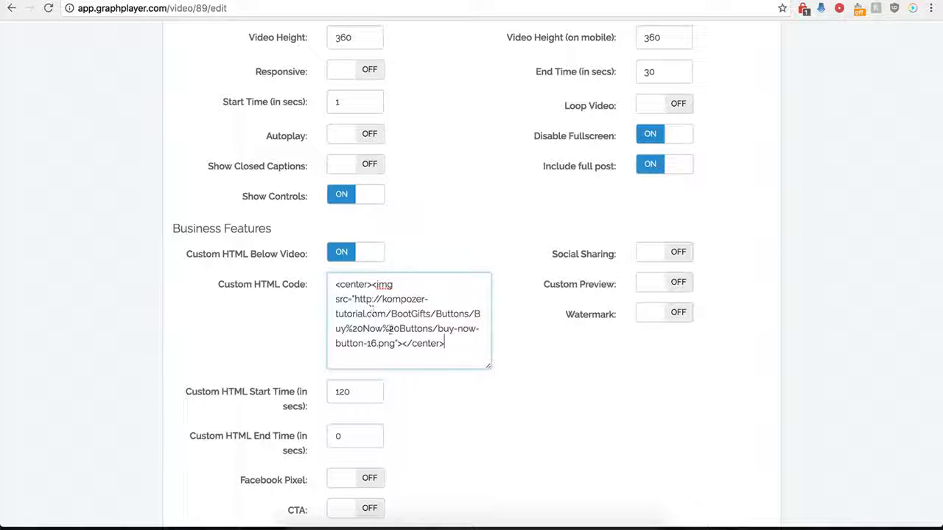
Set the custom HTML start time to 0 seconds and save the player
click(358, 382)
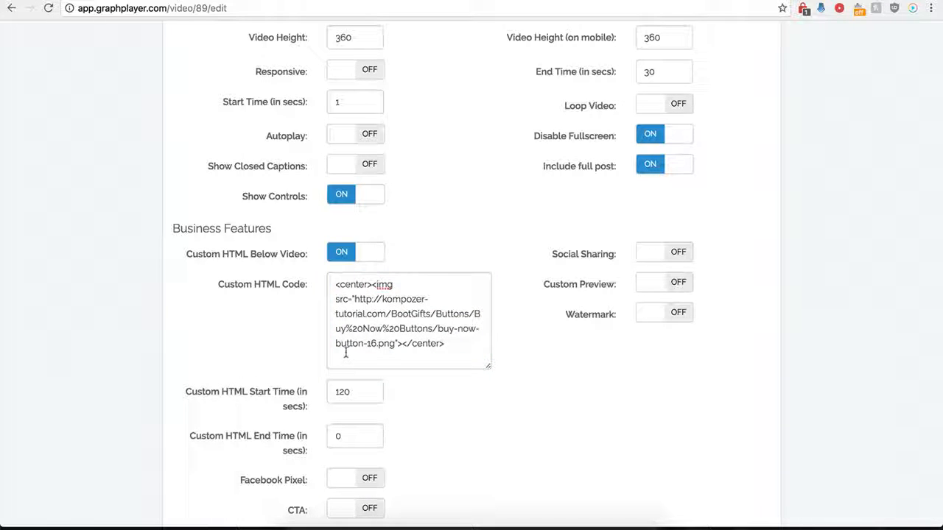
click(349, 391)
double_click(358, 392)
text(0)
click(438, 442)
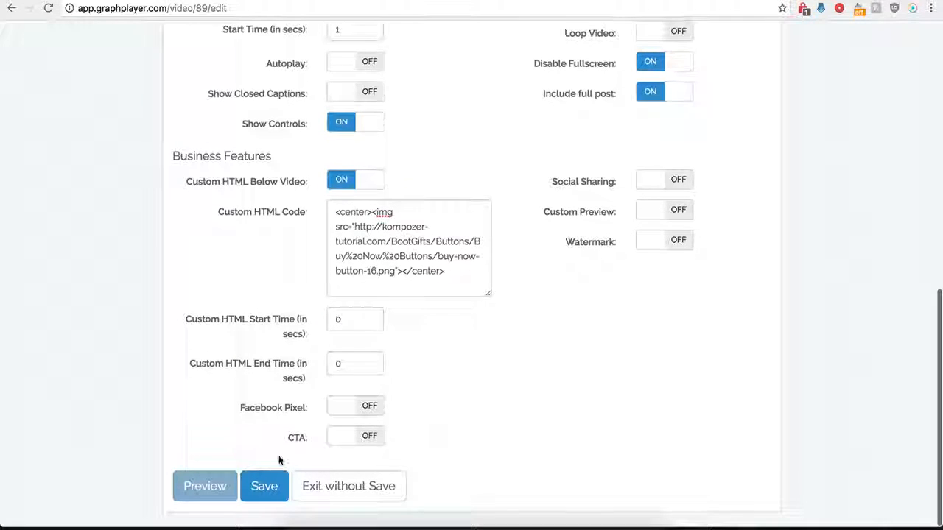
click(263, 485)
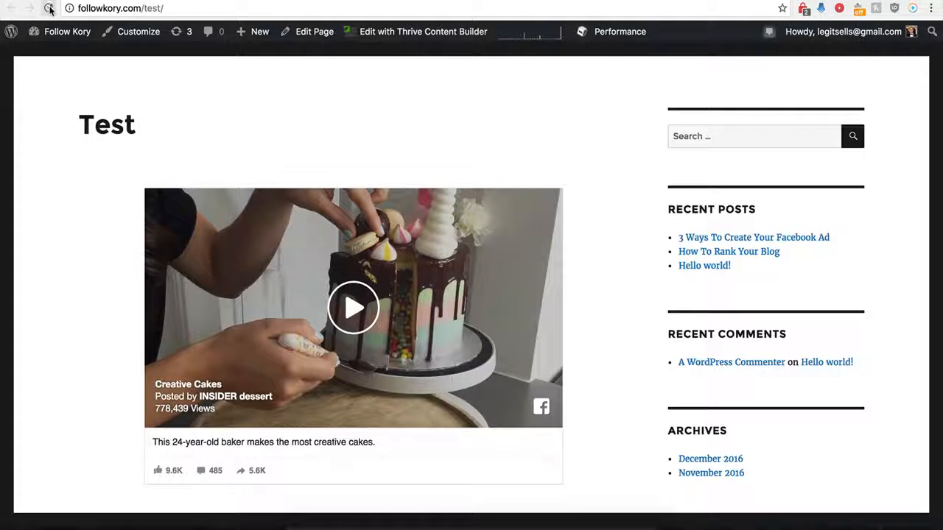
Reload the WordPress Test page and examine the area below the embedded video for the custom HTML button
click(48, 8)
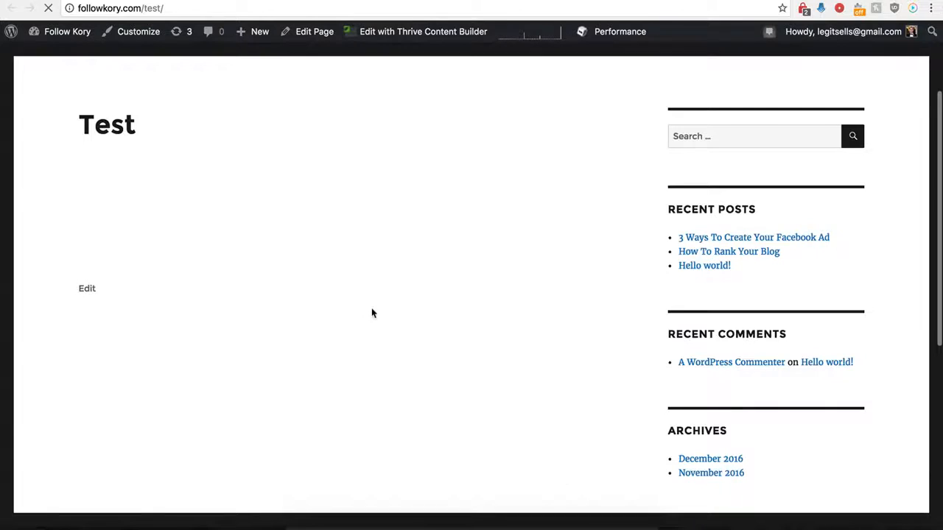
scroll(332, 313, down, 5)
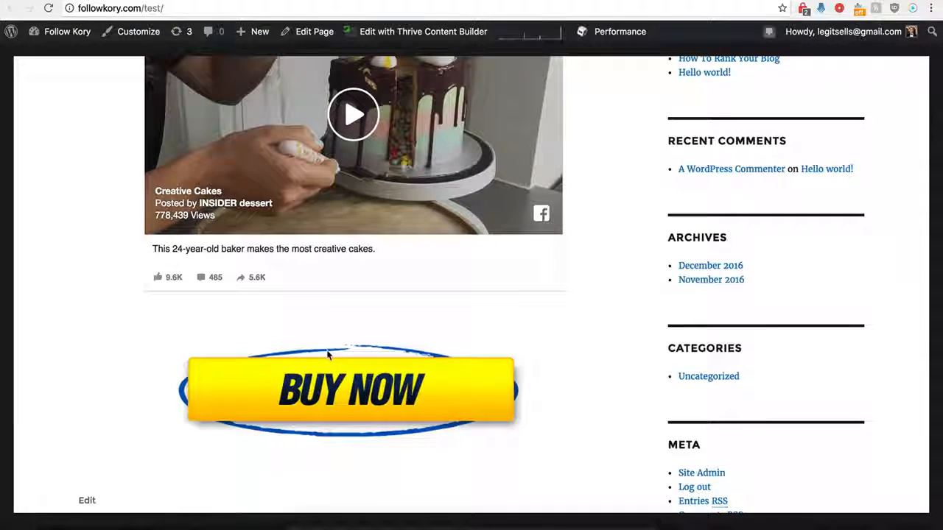
scroll(329, 355, up, 2)
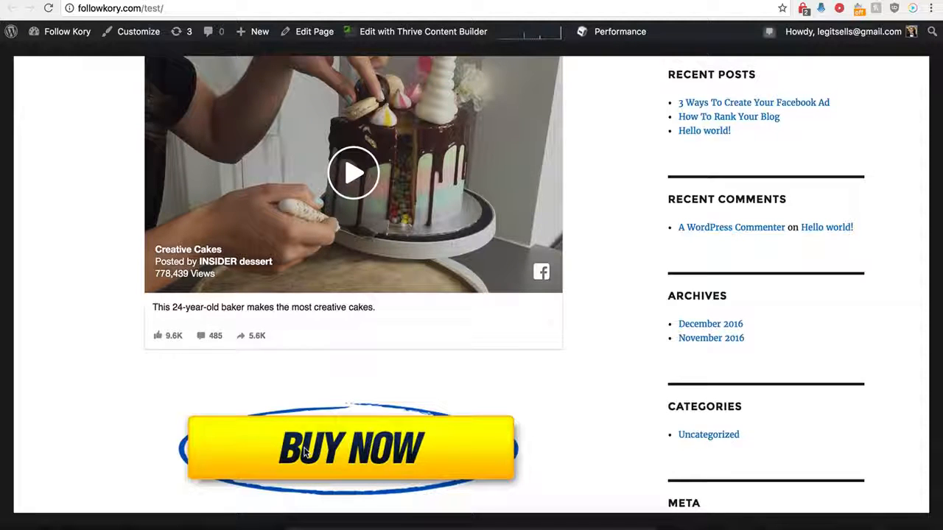
scroll(316, 423, up, 2)
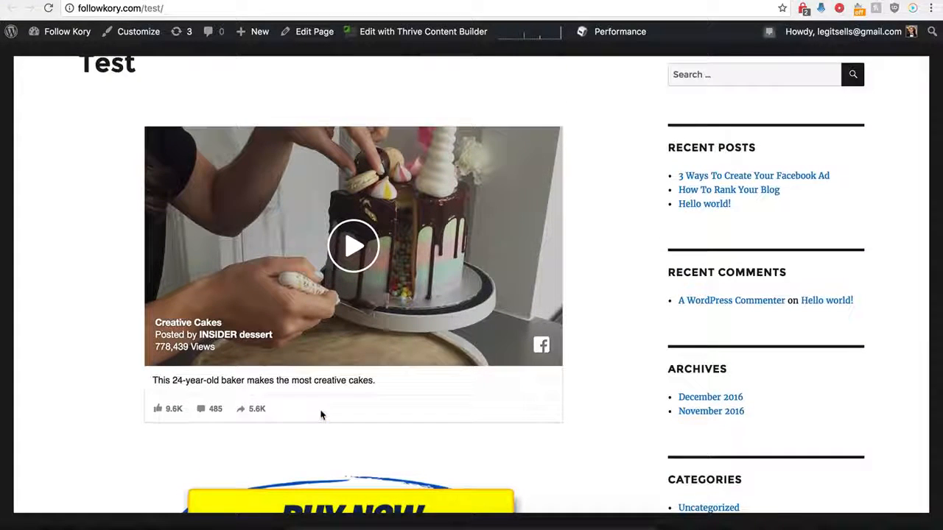
scroll(321, 415, down, 1)
scroll(319, 415, up, 2)
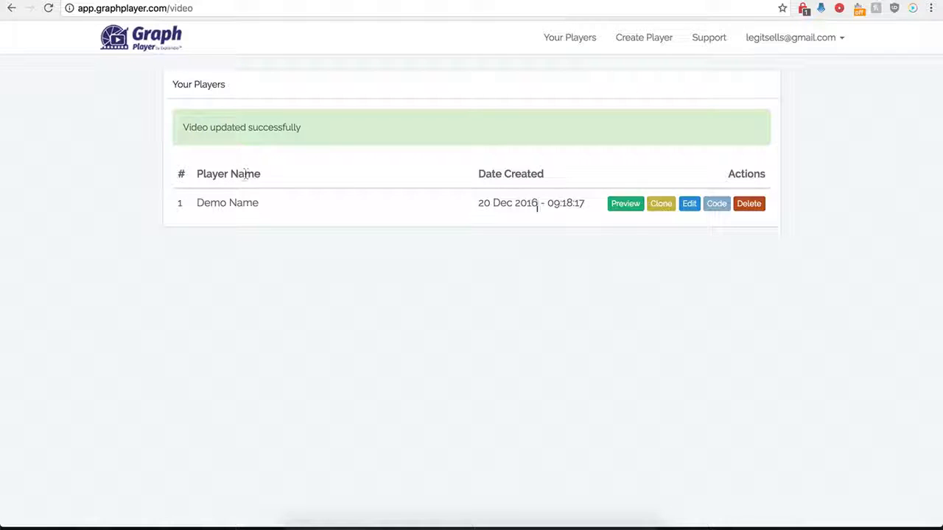
Open the Demo Name player's settings and turn off Custom HTML Below Video
click(689, 204)
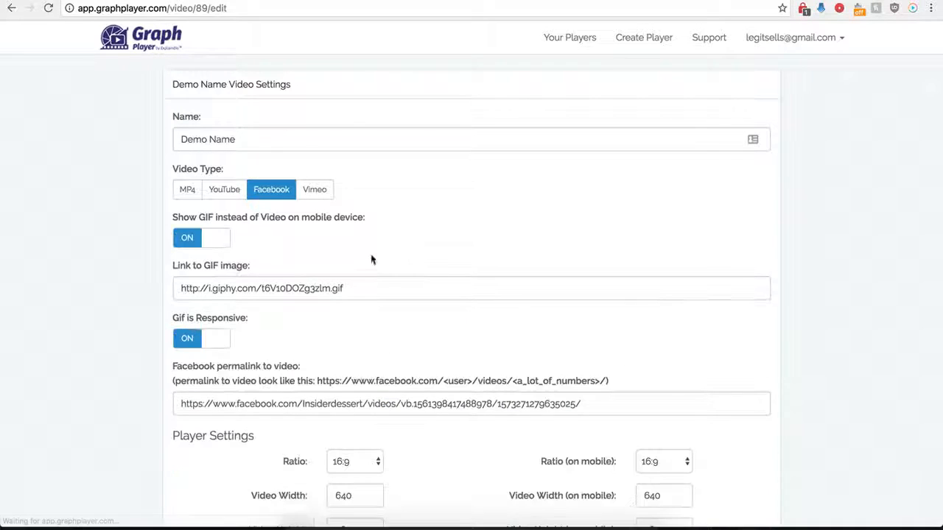
scroll(169, 400, down, 5)
scroll(167, 401, down, 2)
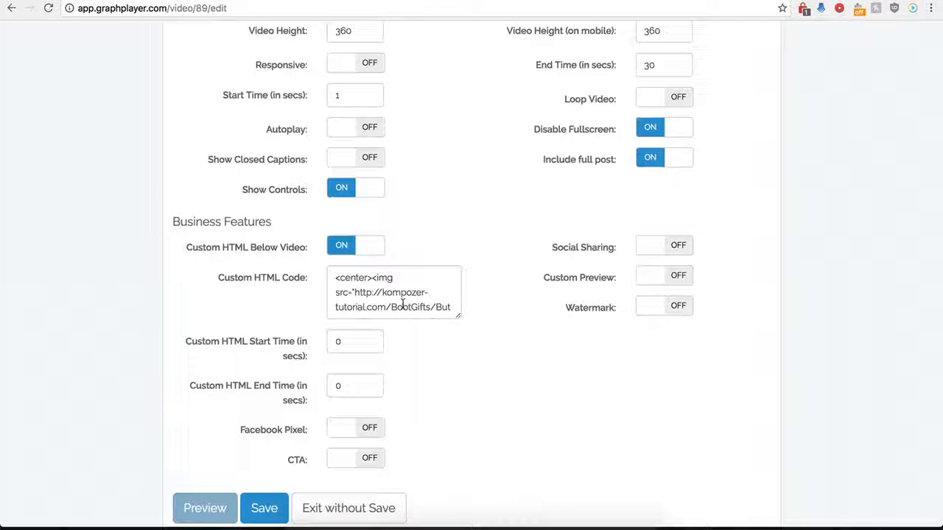
click(326, 245)
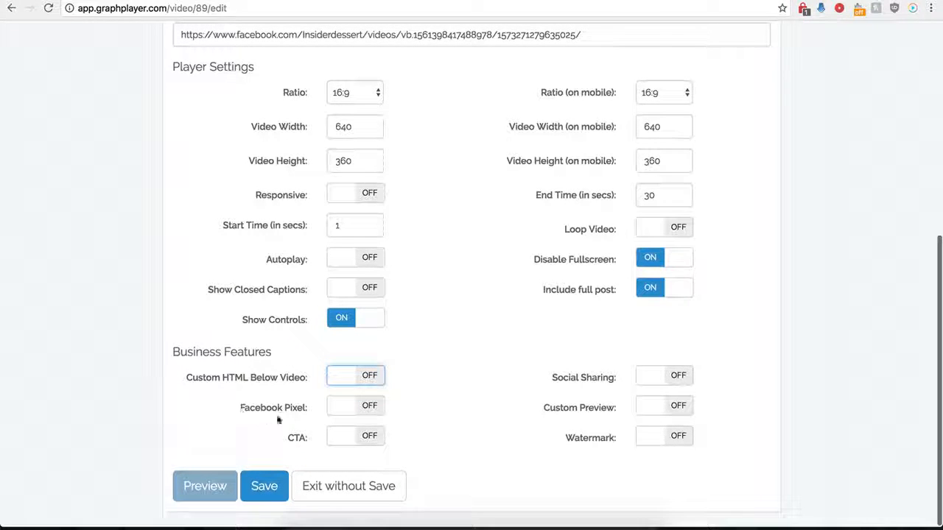
Enable Facebook Pixel to examine its code and timing fields, and disable it again
click(372, 411)
scroll(342, 418, down, 2)
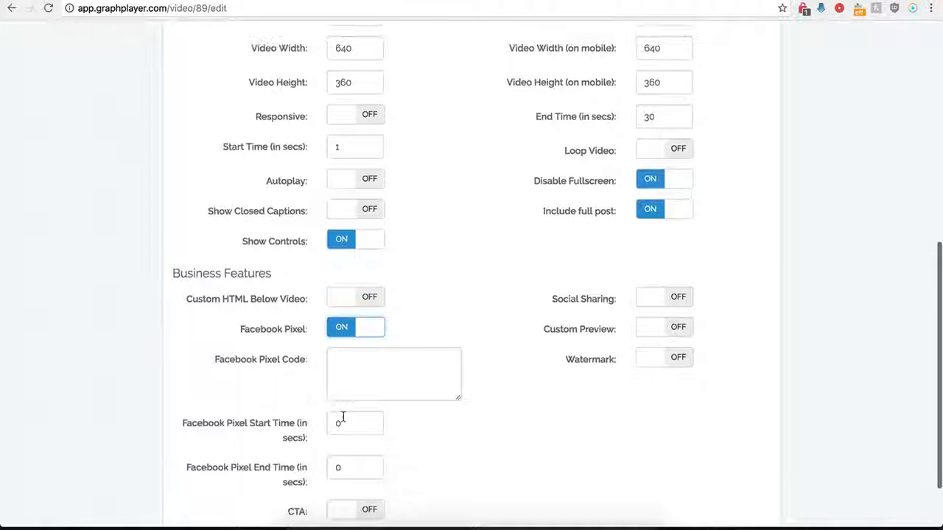
scroll(361, 379, down, 1)
click(366, 341)
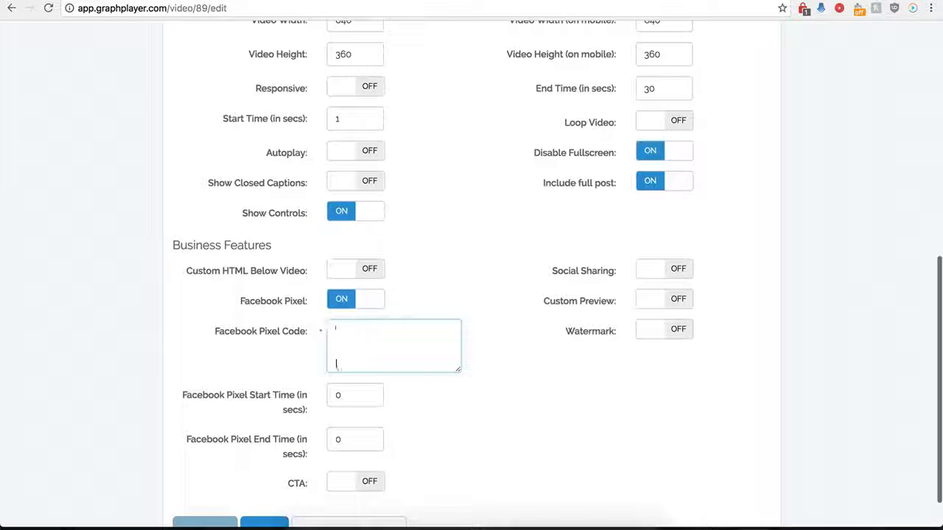
click(341, 302)
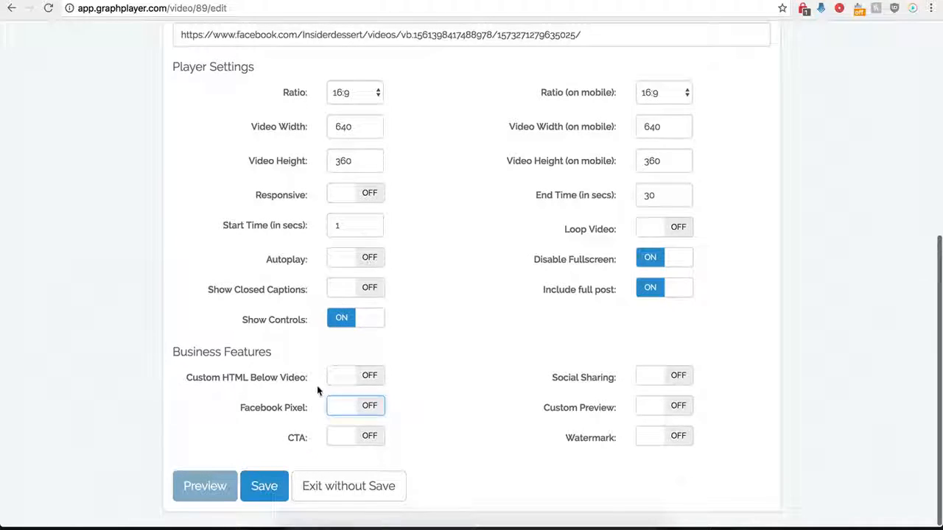
click(370, 438)
scroll(425, 465, down, 5)
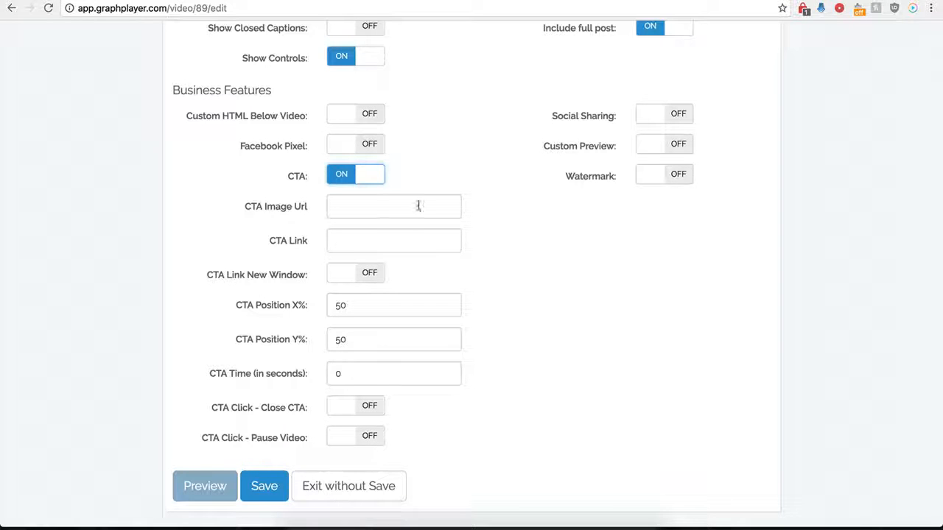
click(352, 209)
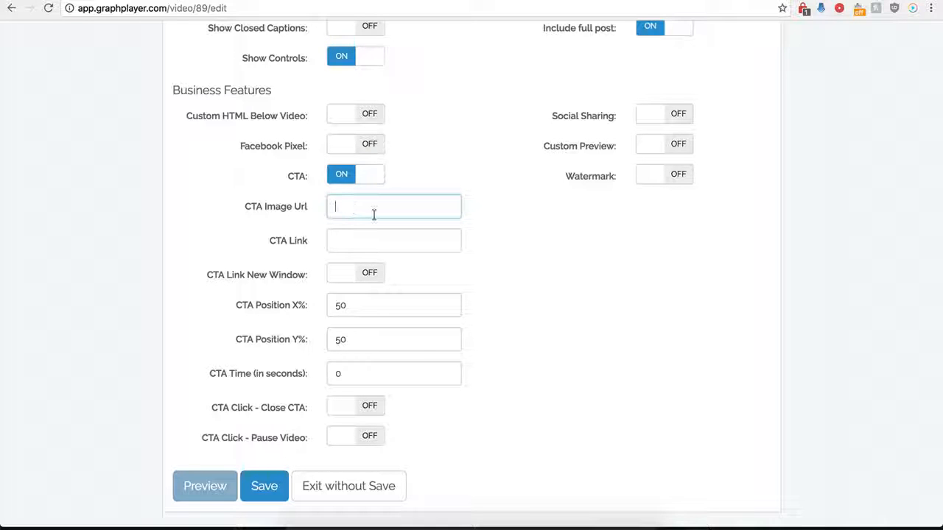
text(http://kompozer-tutorial.com/buy-now-button-d.png)
click(343, 241)
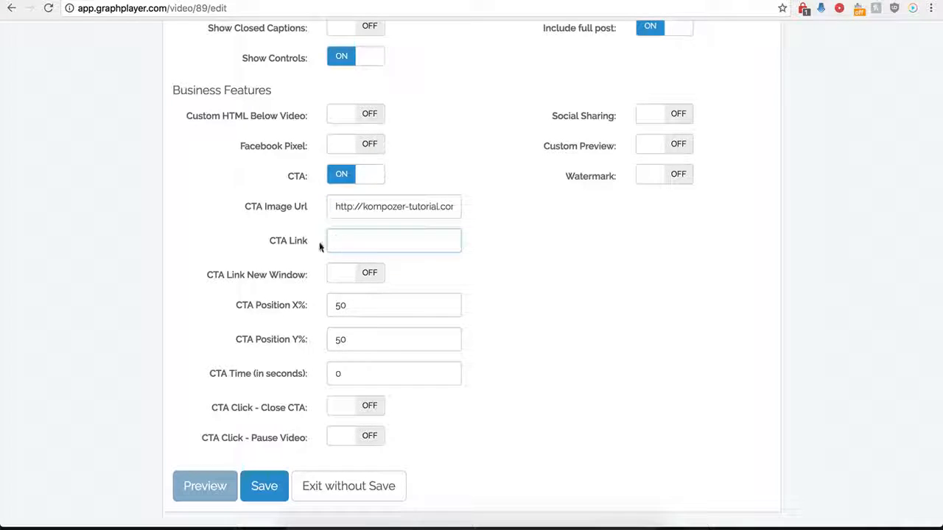
click(350, 243)
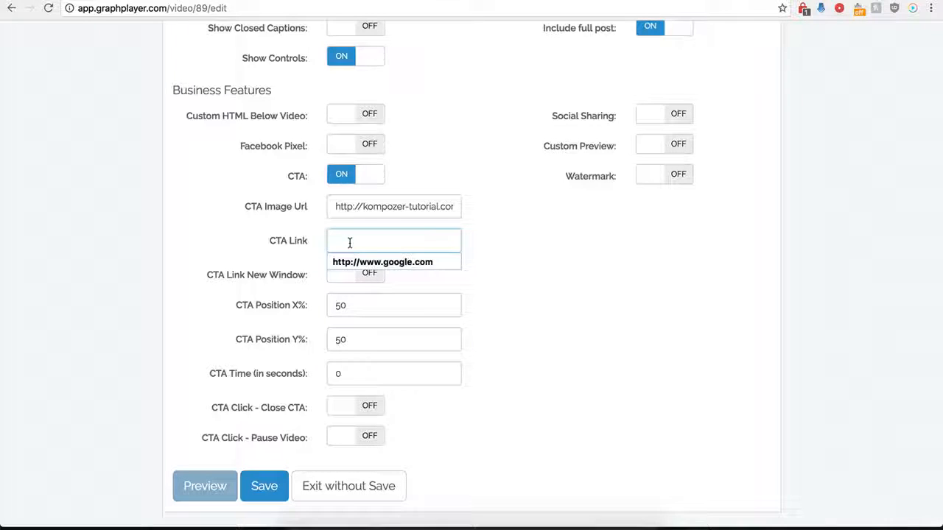
click(358, 263)
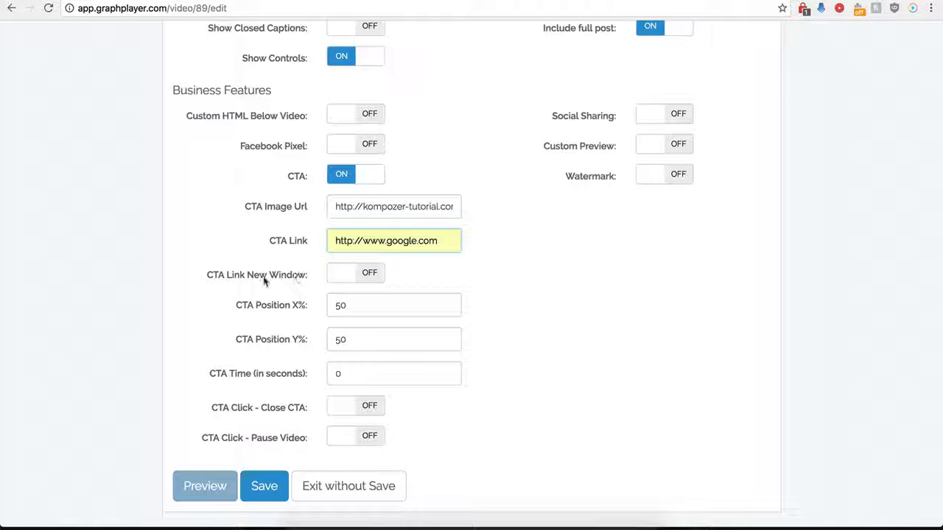
click(368, 274)
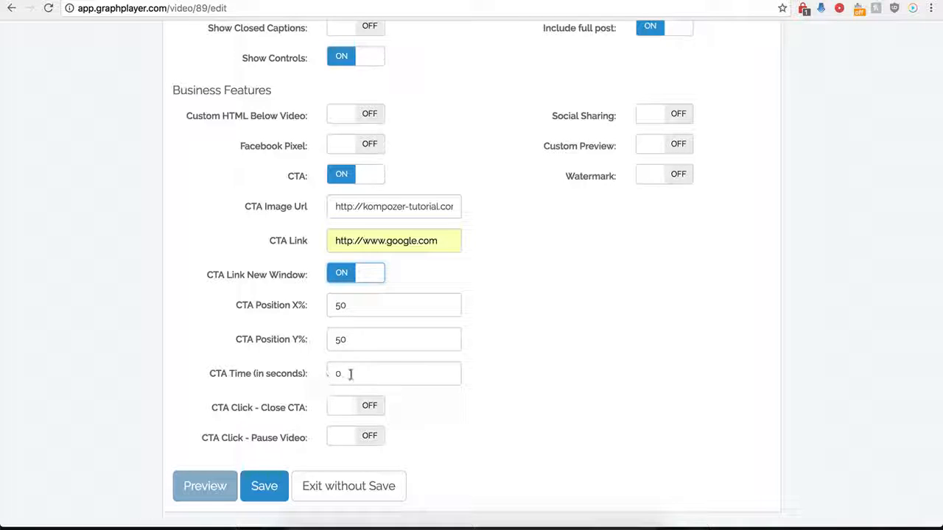
Try a CTA time of 120 seconds and restore it to 0 seconds
drag(347, 374, 296, 377)
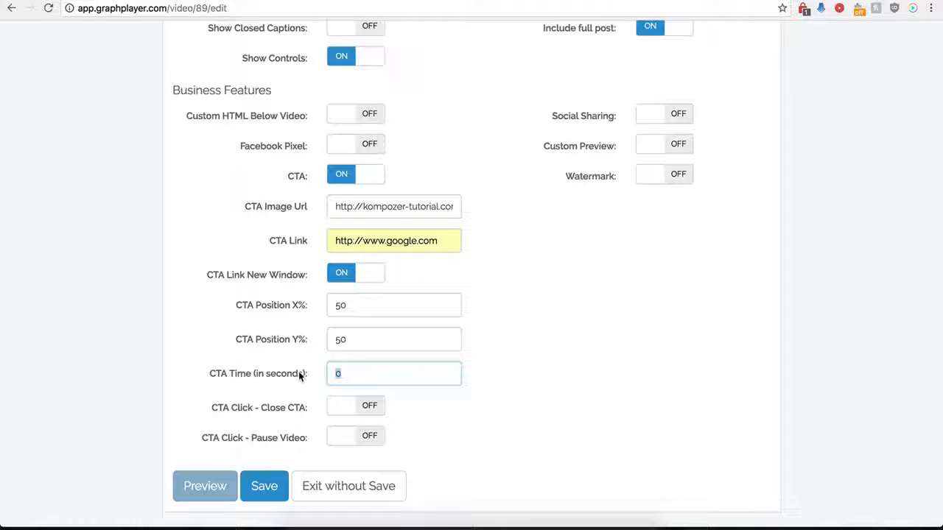
text(120)
key(BackSpace)
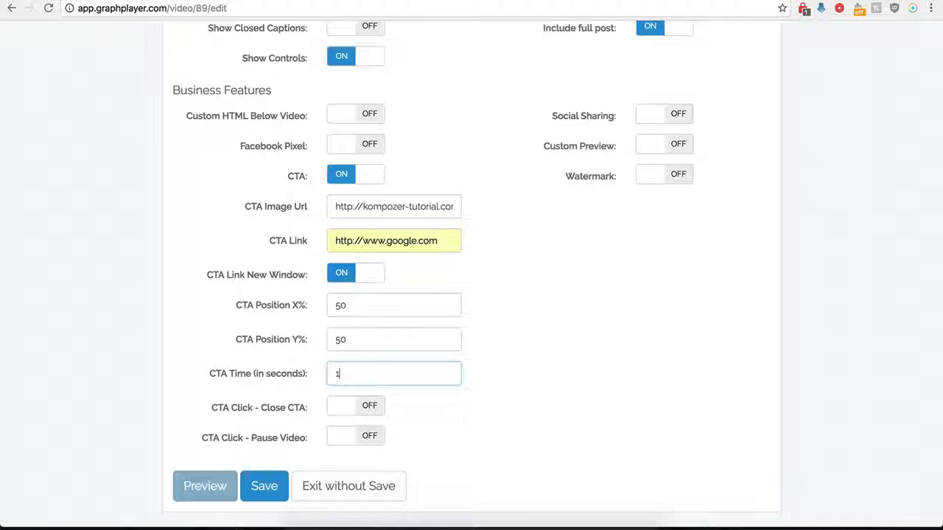
text(0)
click(389, 439)
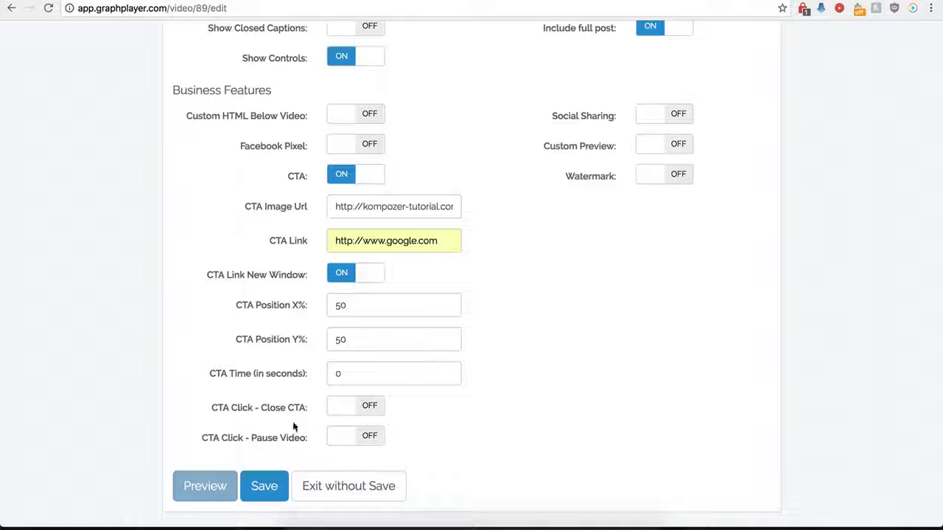
Enable closing the CTA on click, save the player and reload the WordPress Test page to check it
click(370, 410)
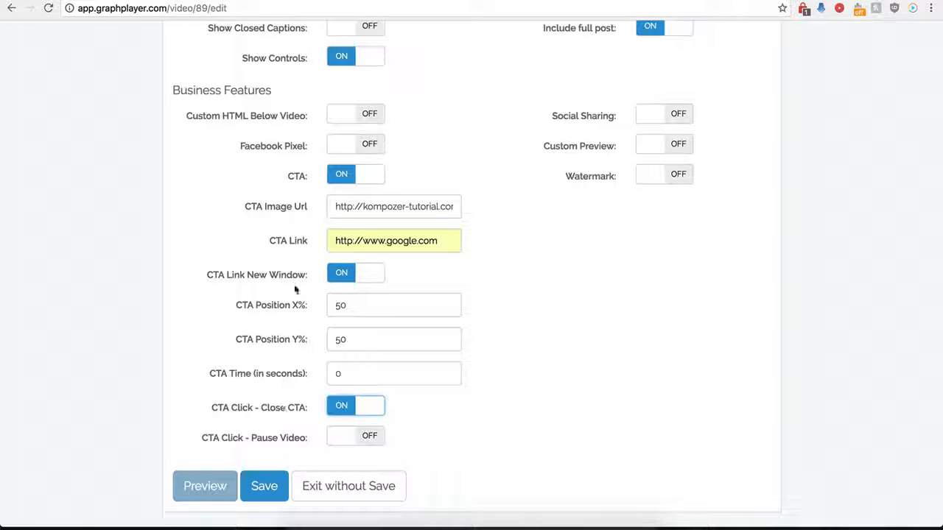
click(251, 495)
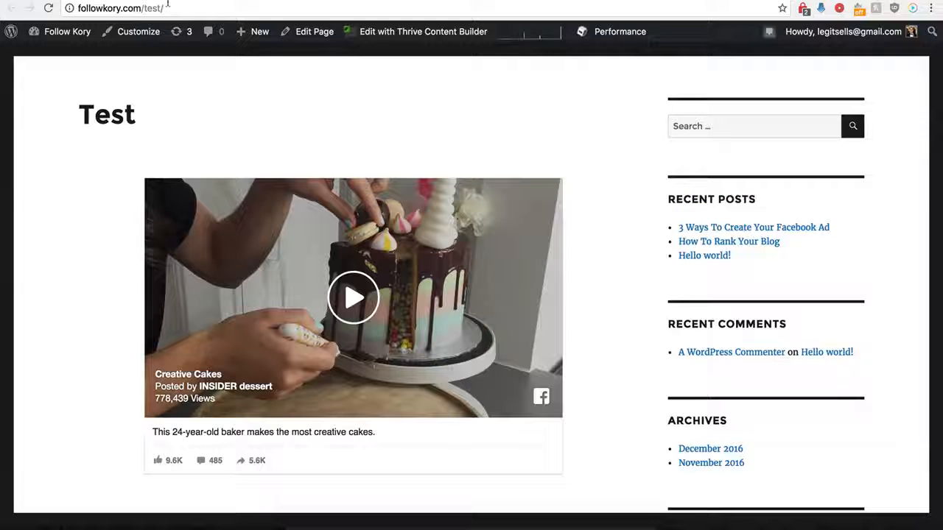
click(48, 8)
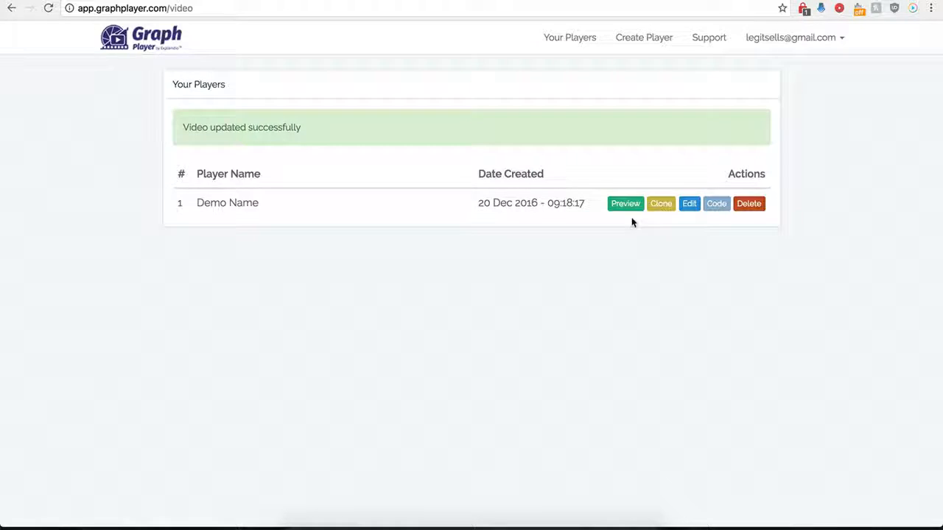
Set the Demo Name player's CTA Position X to 0%, save, and test the Buy Now button on the Test page
click(689, 204)
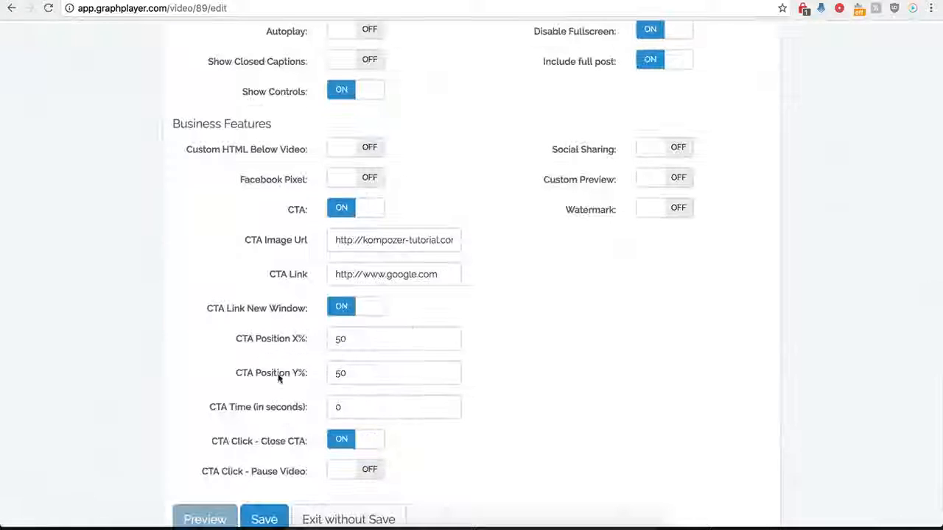
scroll(295, 378, down, 1)
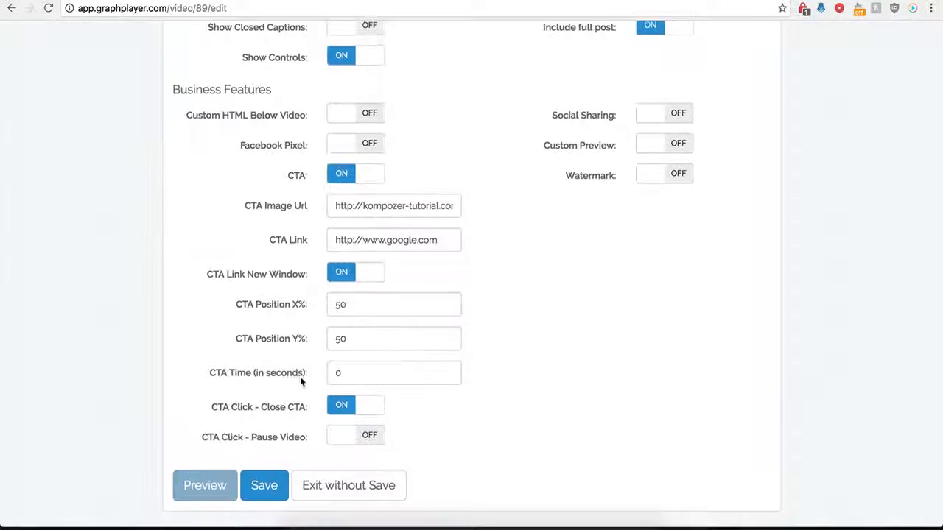
click(355, 311)
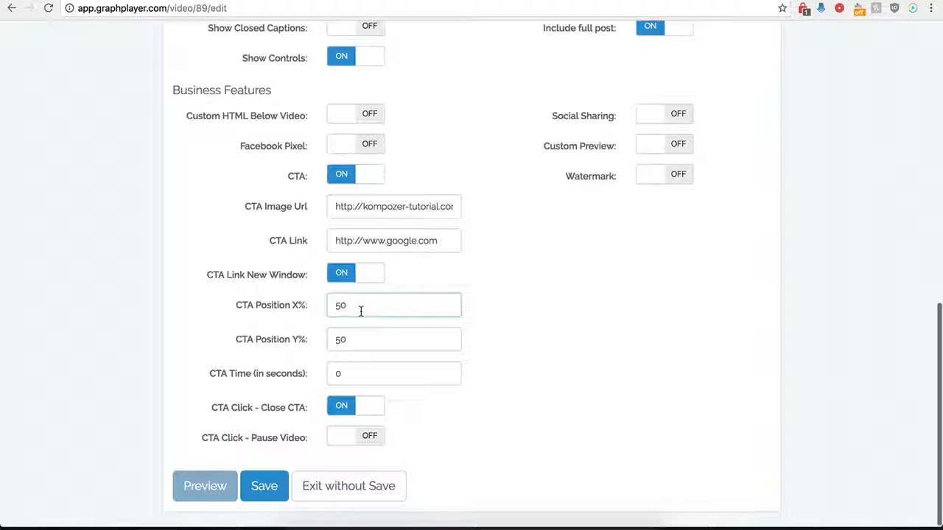
key(BackSpace)
key(BackSpace)
text(0)
click(264, 486)
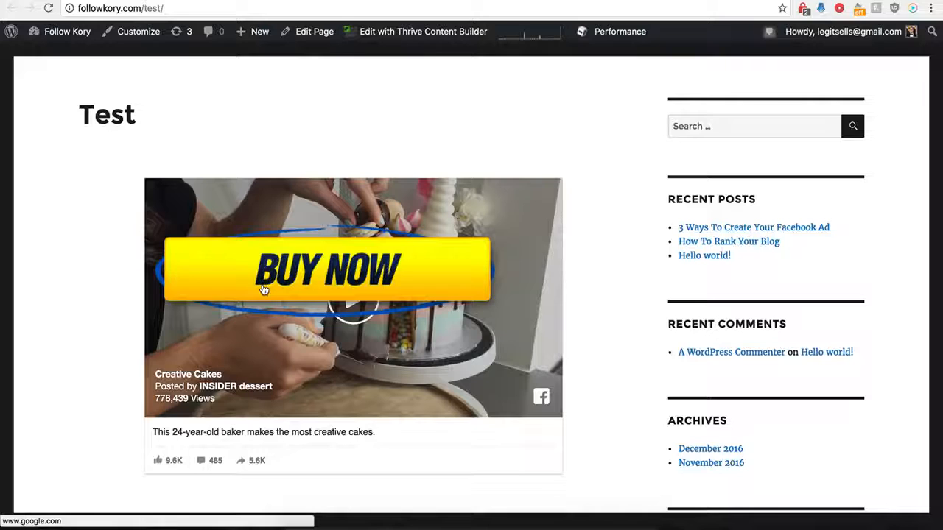
click(335, 273)
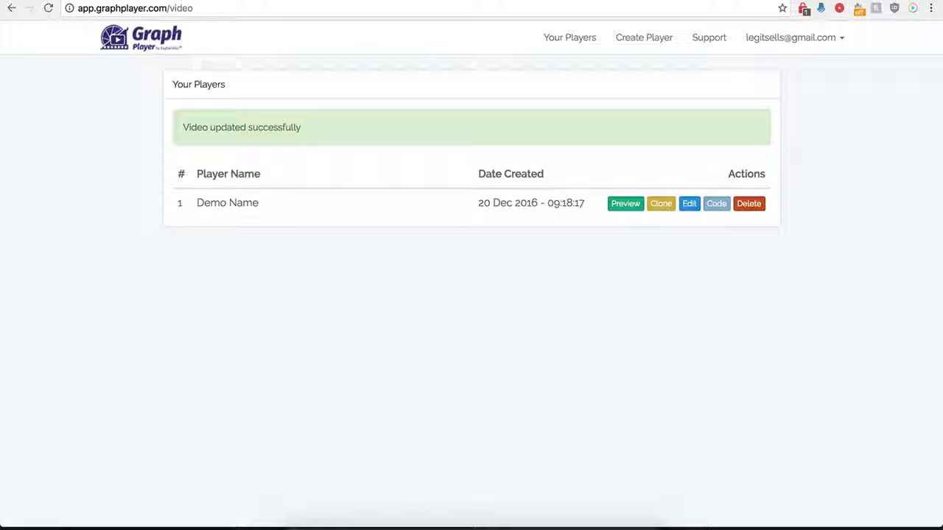
Reopen the Demo Name player's settings and turn off the CTA
click(688, 203)
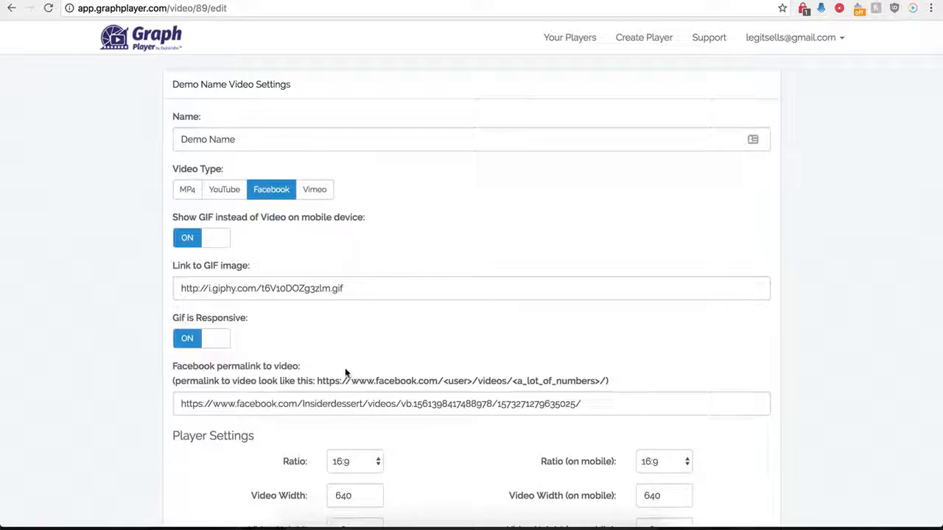
scroll(352, 328, down, 10)
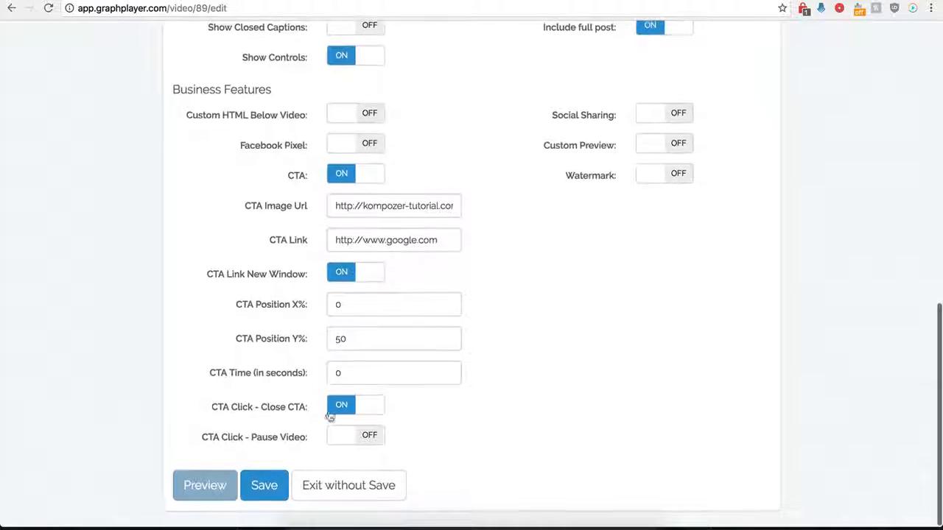
click(339, 176)
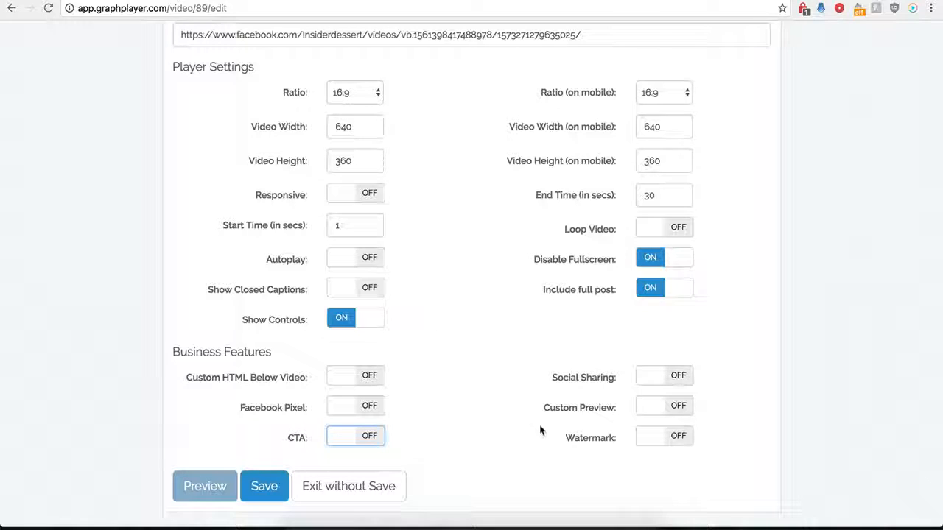
click(676, 375)
scroll(521, 405, down, 3)
scroll(523, 408, down, 2)
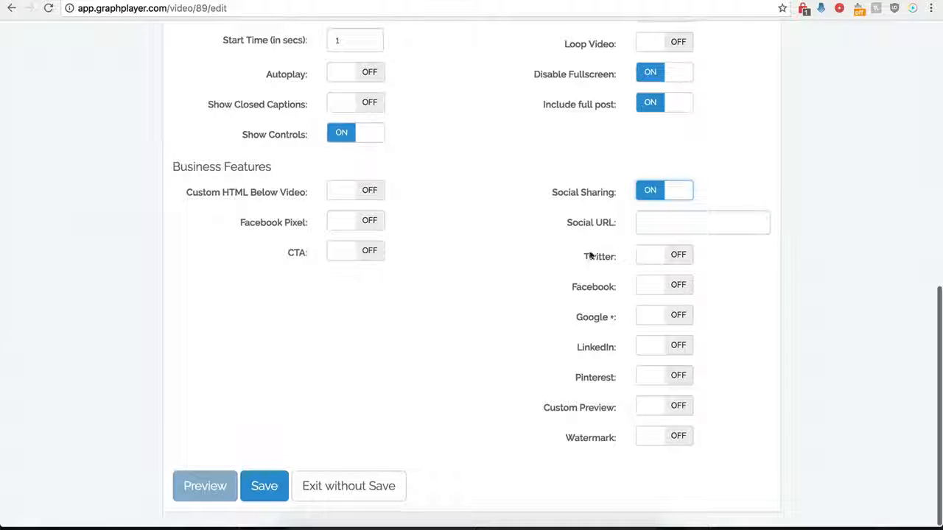
click(651, 222)
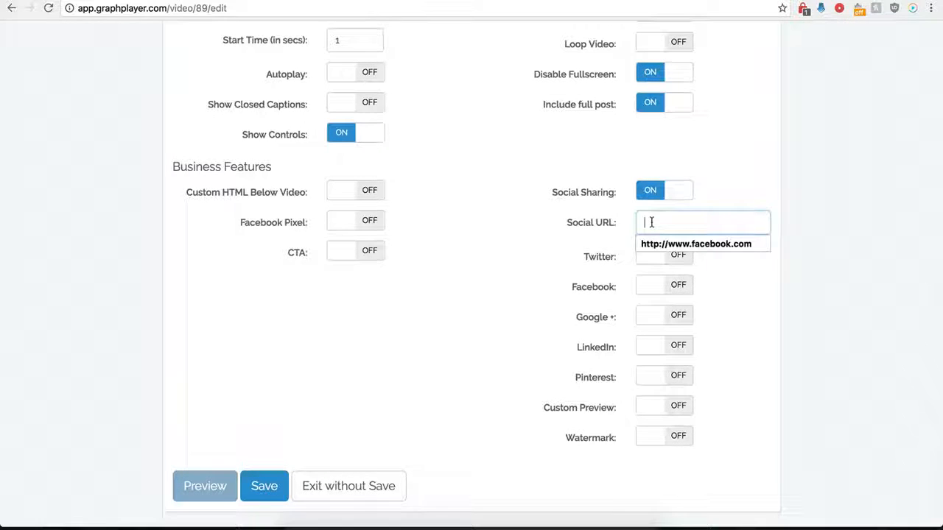
click(653, 243)
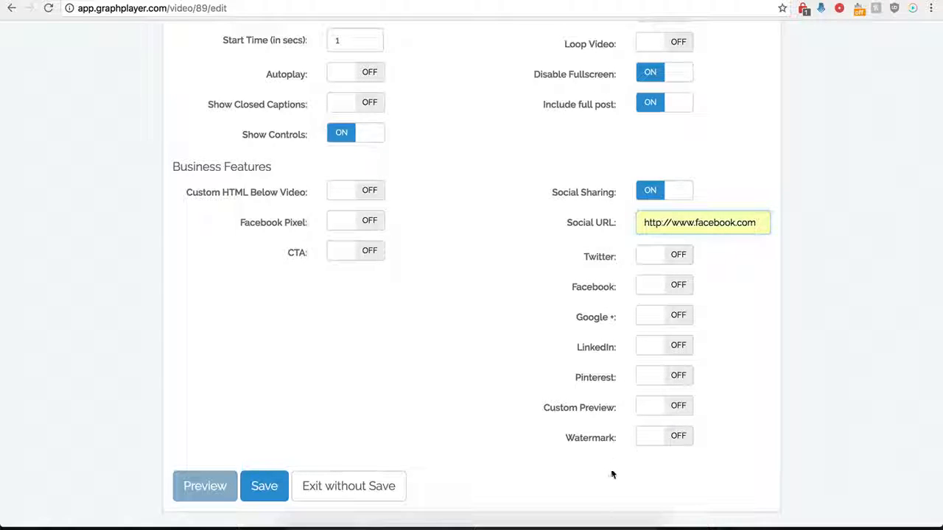
Enable Twitter sharing with the handle "testing" and the text "twitter"
click(674, 257)
click(657, 288)
click(660, 309)
click(658, 322)
click(661, 342)
scroll(578, 336, down, 1)
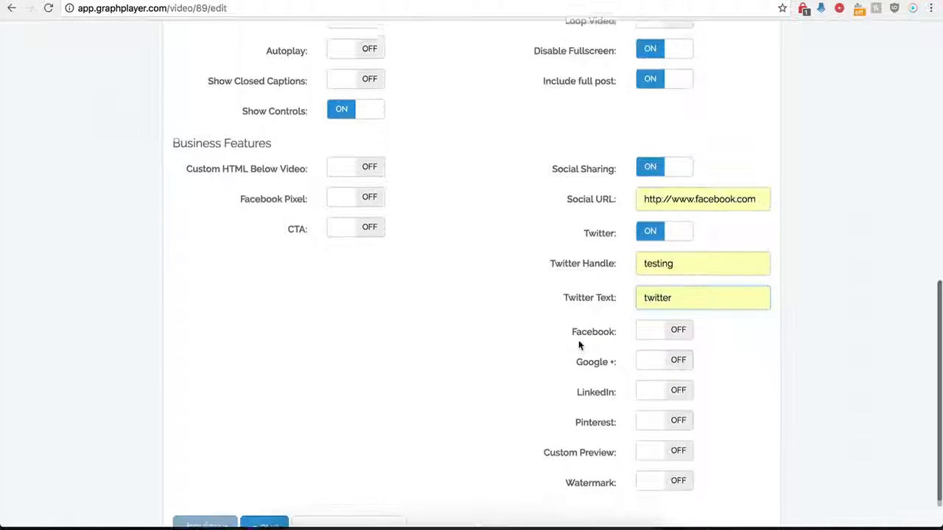
Enable Facebook, Google + and LinkedIn sharing
click(678, 333)
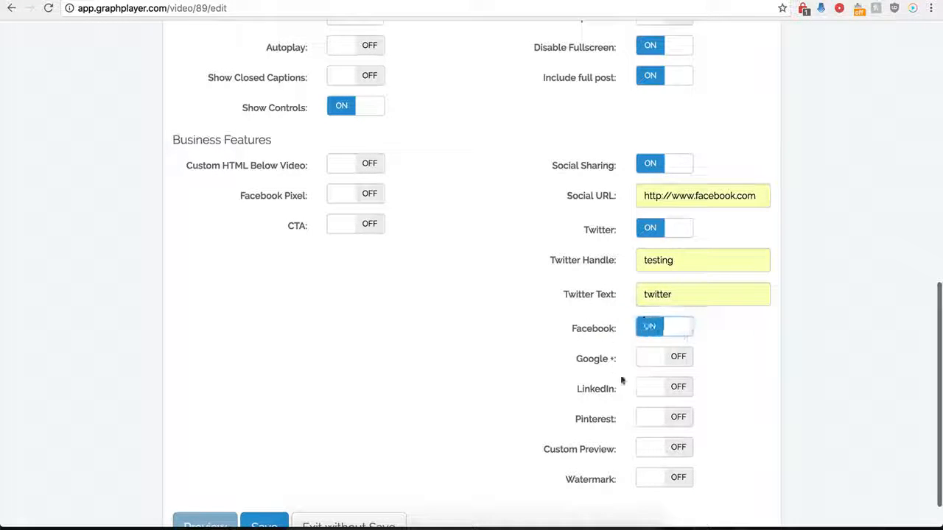
click(648, 358)
click(674, 389)
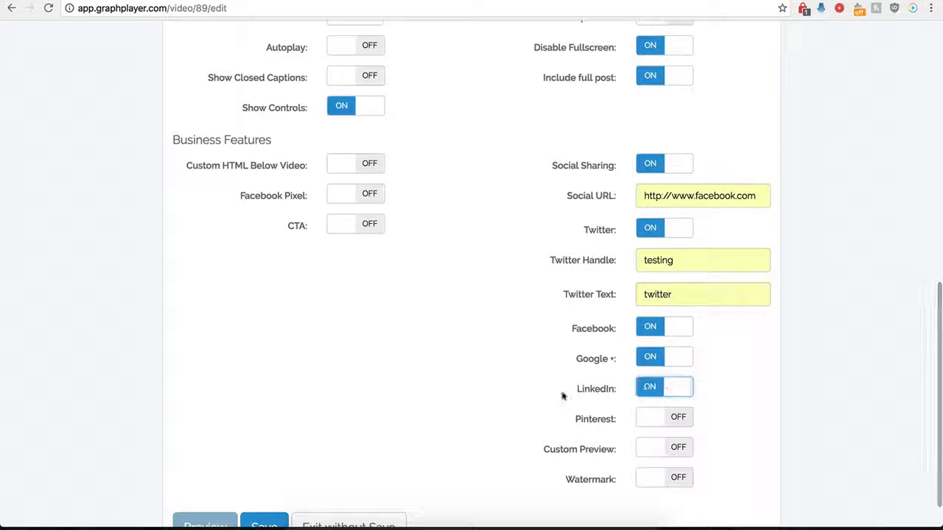
Save the player and reload the WordPress Test page to check the social sharing buttons
scroll(648, 387, down, 2)
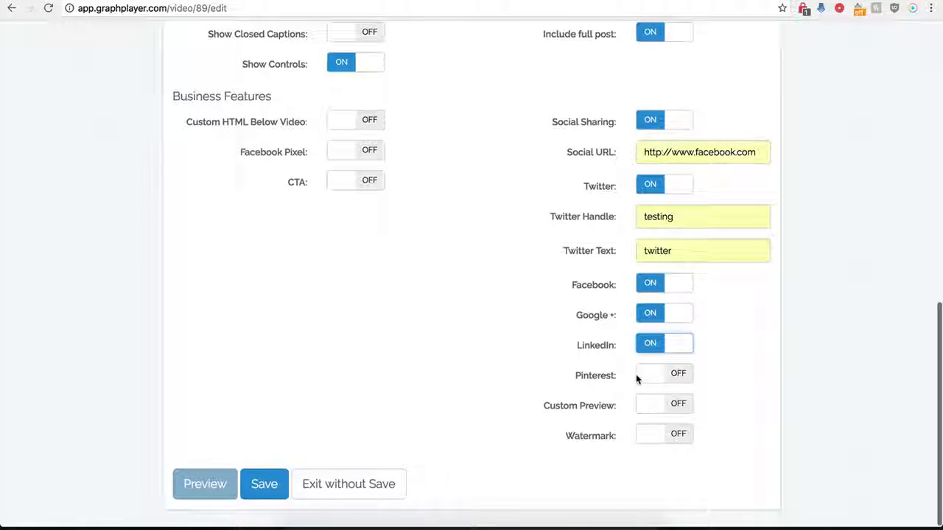
click(265, 488)
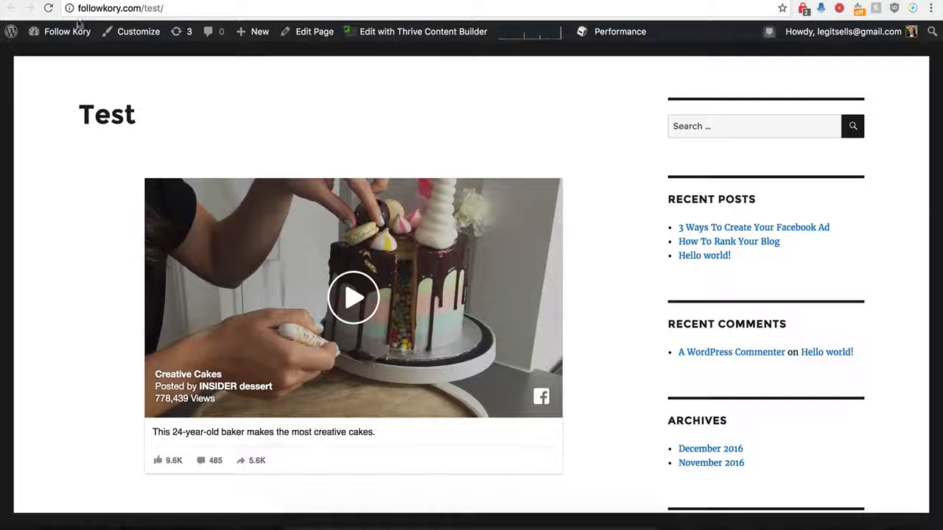
click(48, 8)
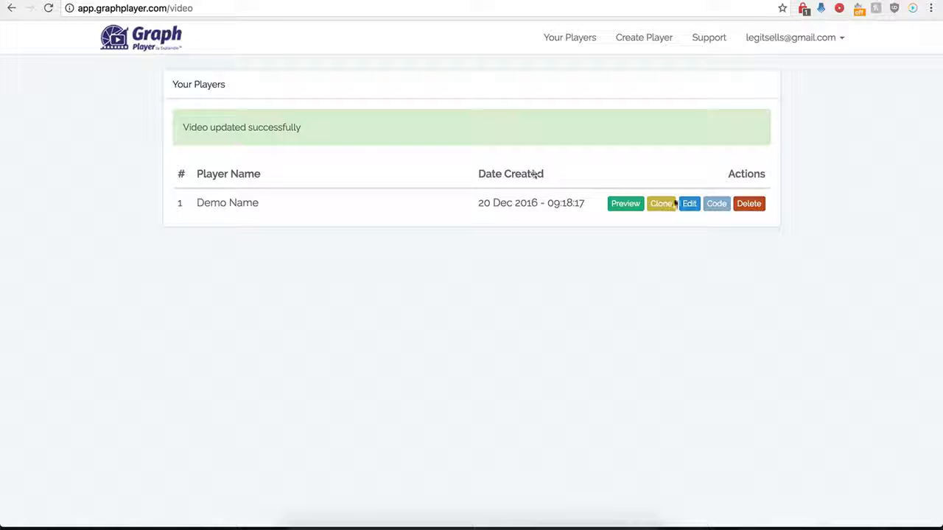
Open the Demo Name player for editing and disable Social Sharing in its business features
click(692, 208)
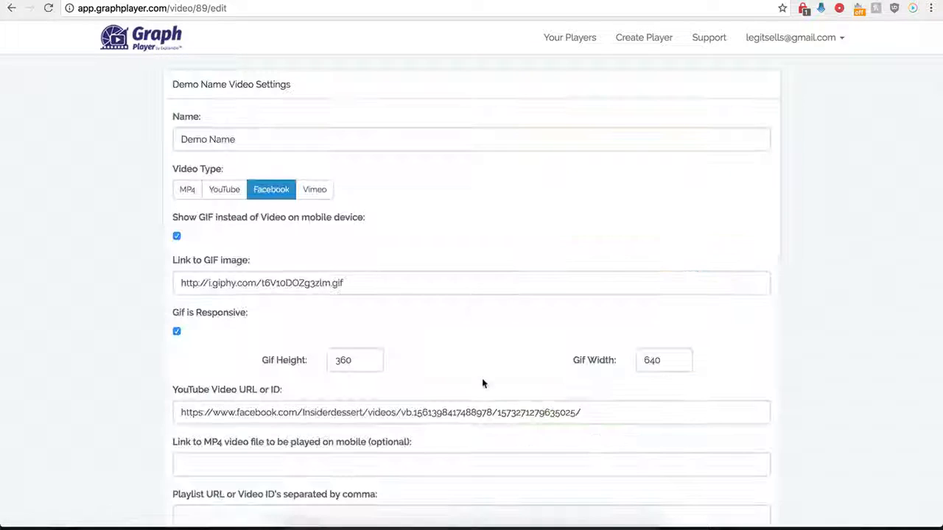
scroll(530, 427, down, 10)
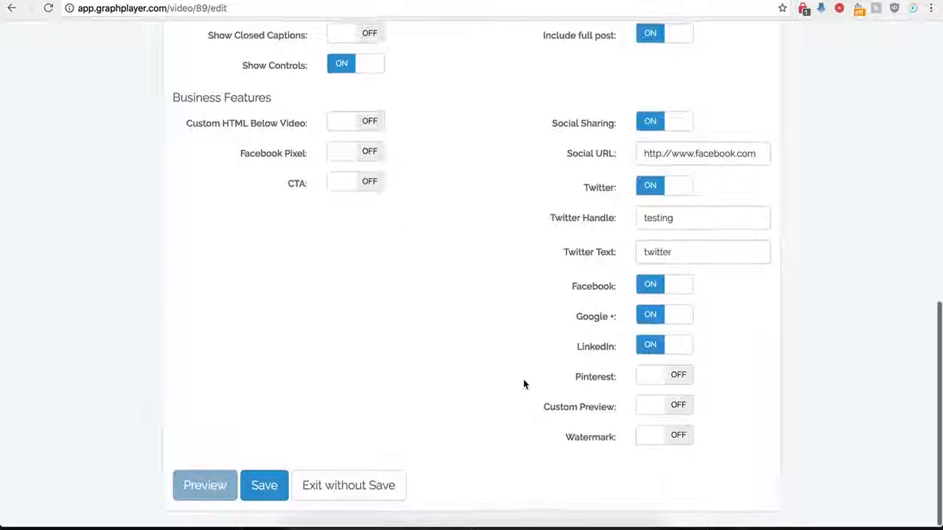
click(649, 126)
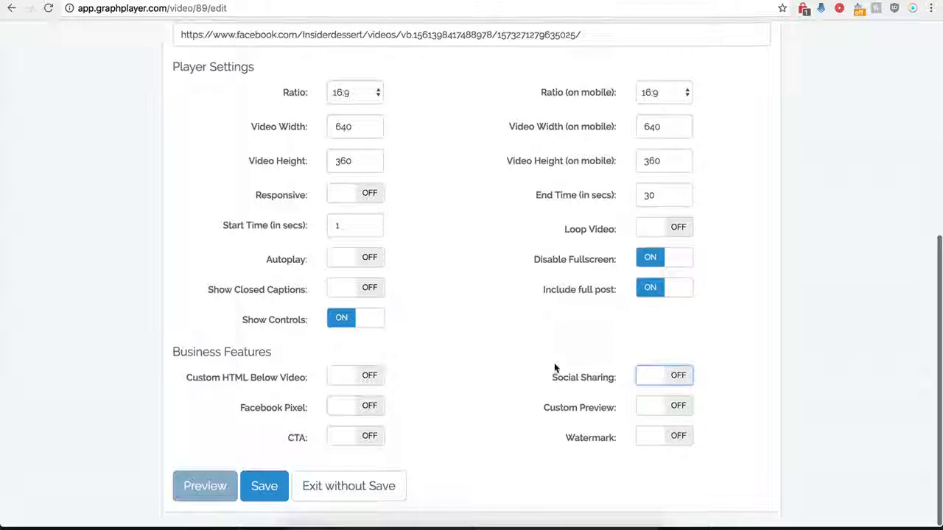
Enable Custom Preview and paste the hdwpro.com image address as the Preview Image URL
click(679, 411)
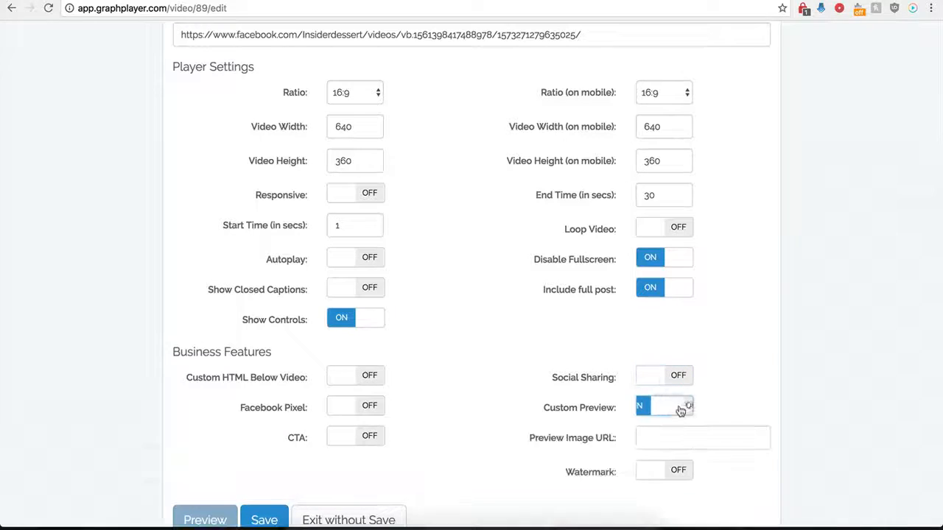
click(654, 440)
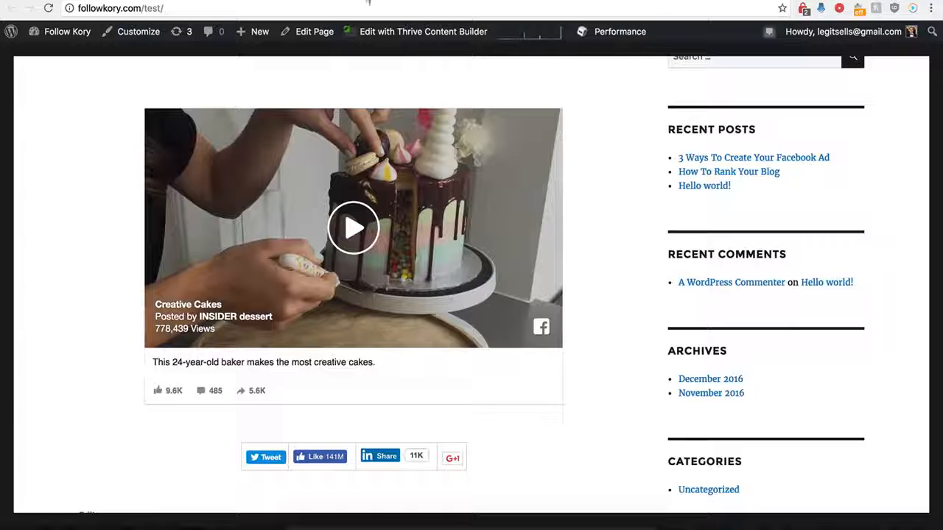
scroll(179, 257, up, 1)
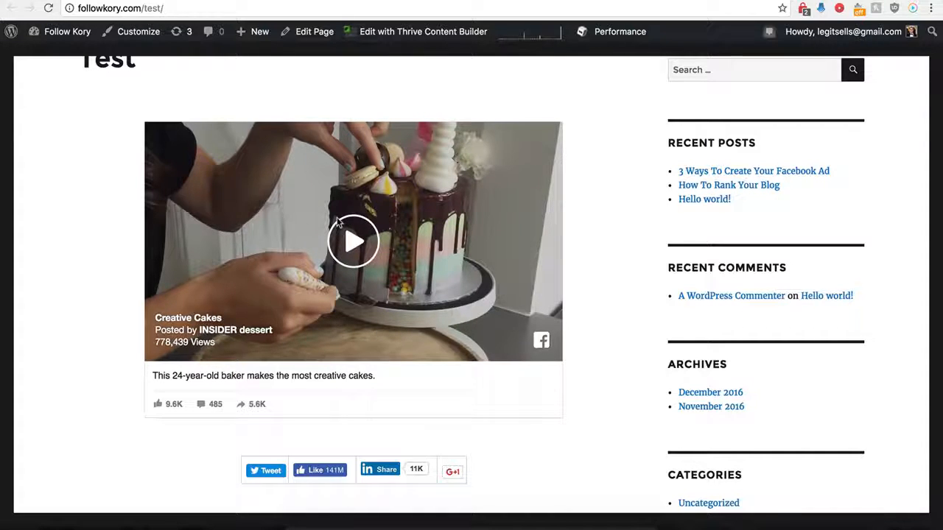
scroll(279, 201, up, 1)
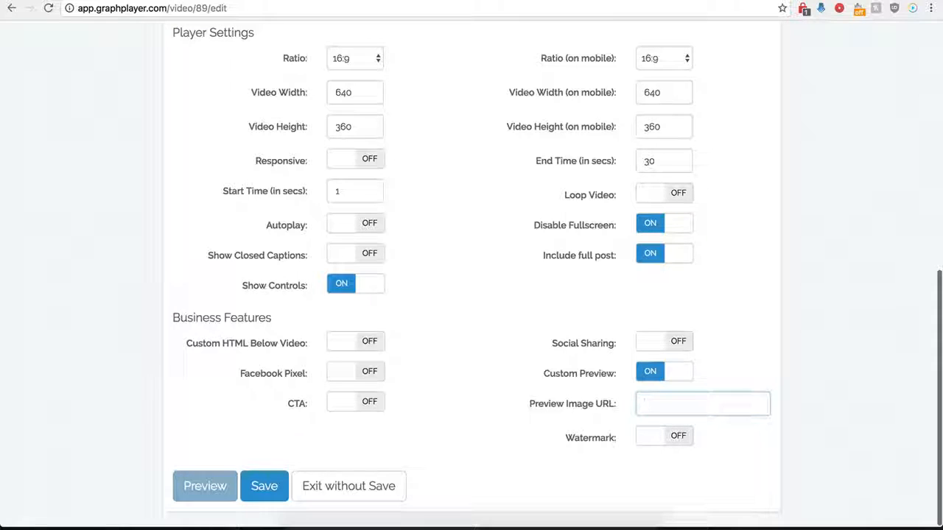
click(656, 402)
key(ctrl+v)
click(558, 401)
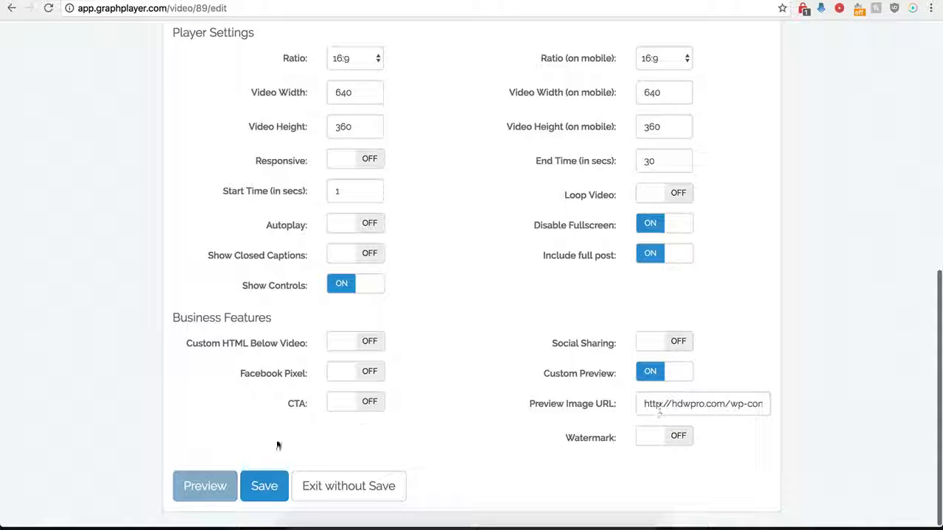
Save the player and reload the WordPress Test page to check the custom preview image
click(263, 488)
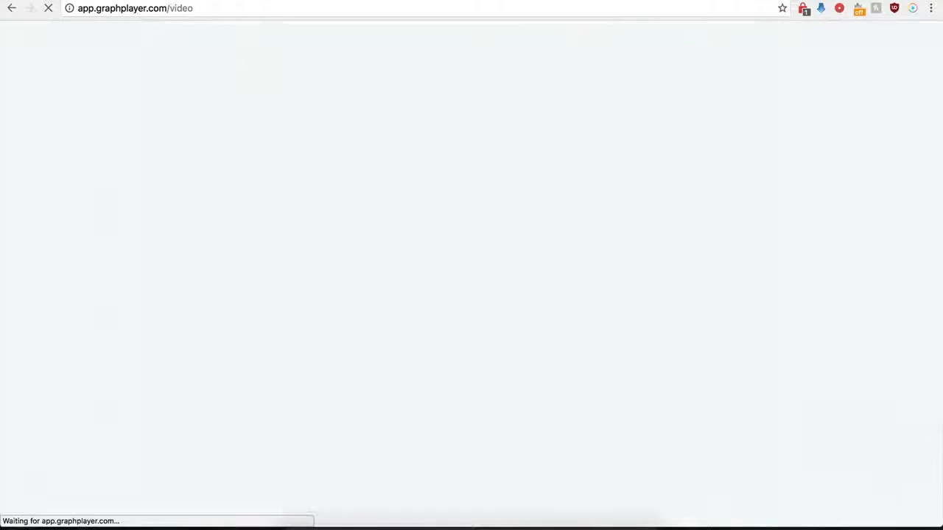
key(ctrl+Tab)
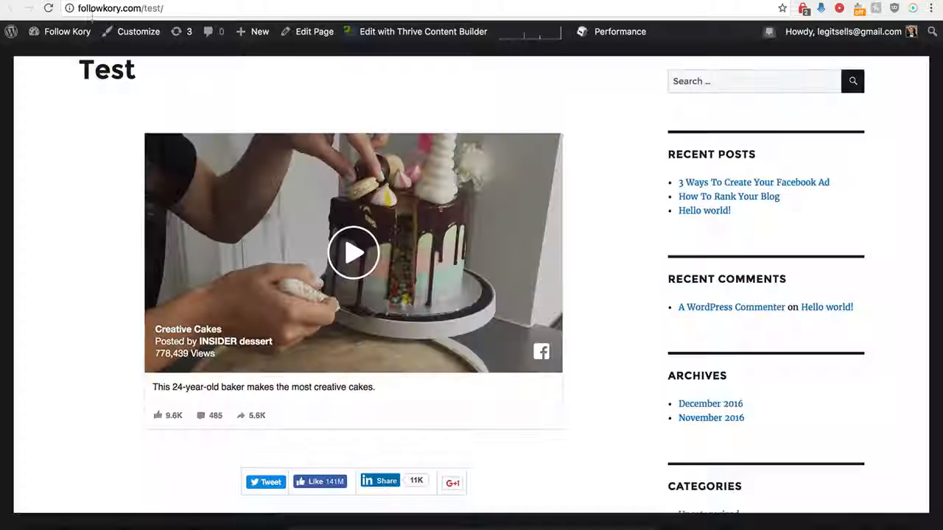
click(47, 8)
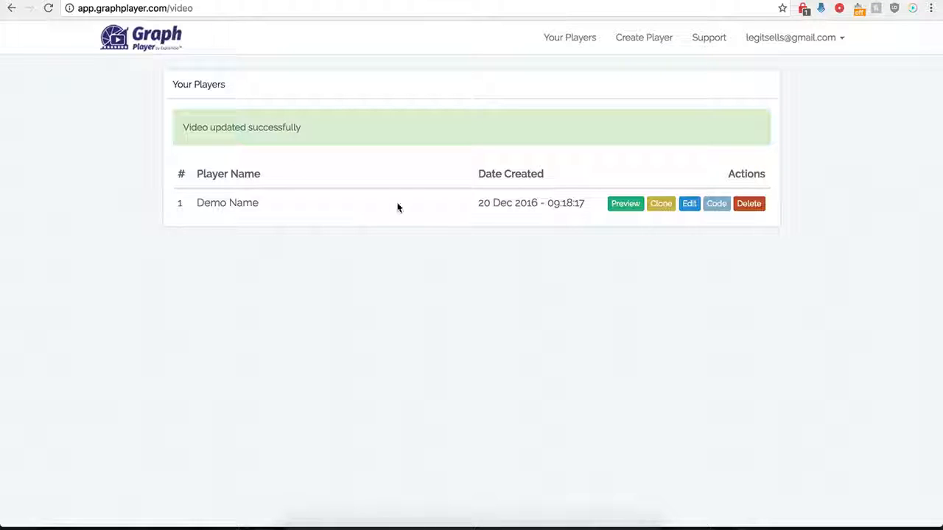
Reopen the Demo Name player's settings and disable Custom Preview
click(688, 204)
scroll(545, 343, down, 5)
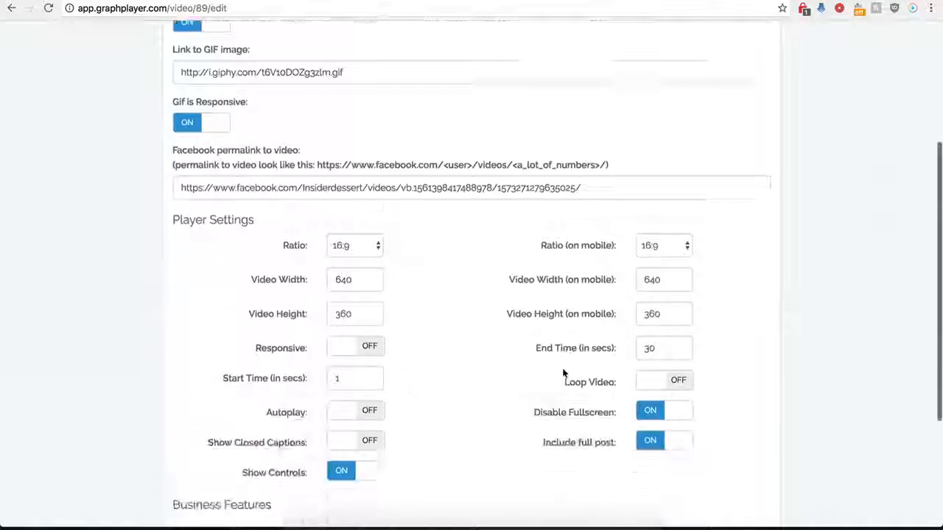
click(640, 375)
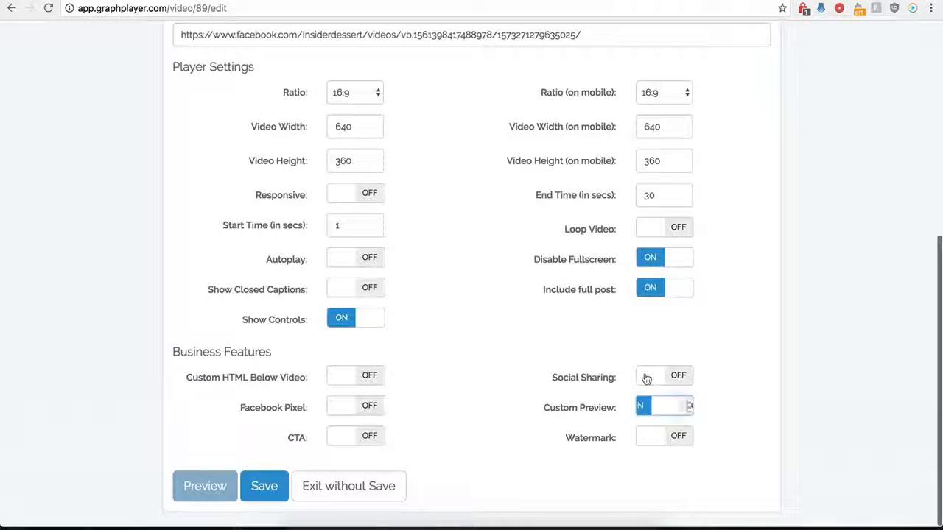
Enable Watermark and review its image URL, link, click action, position, opacity and scale options
click(679, 436)
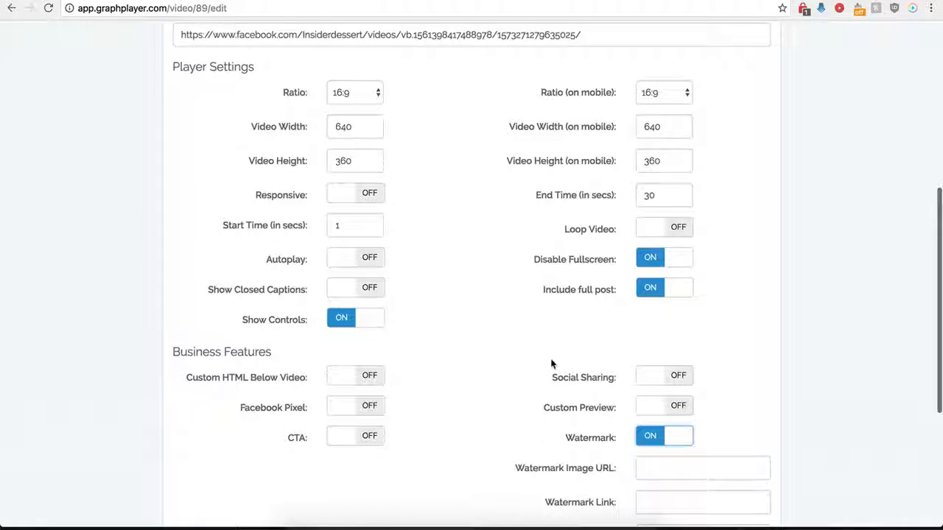
scroll(558, 462, down, 1)
scroll(558, 462, down, 4)
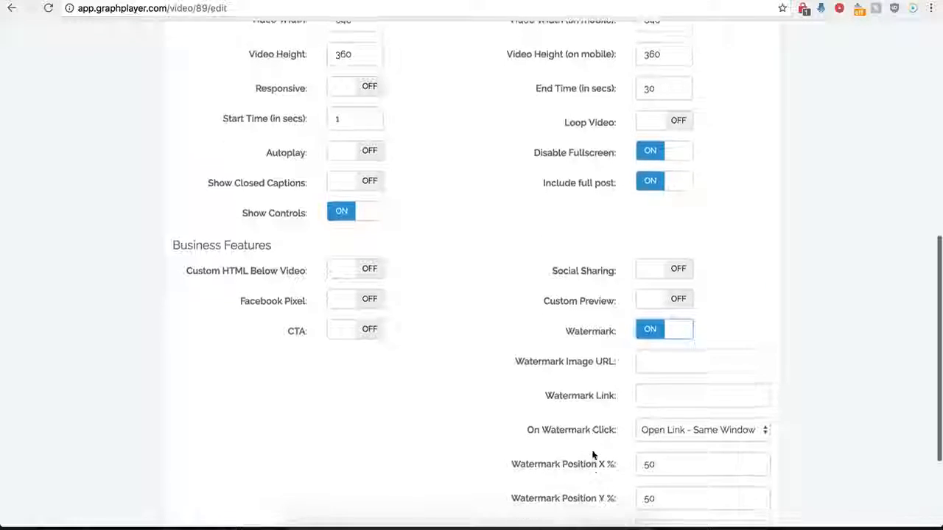
click(654, 363)
scroll(572, 390, down, 5)
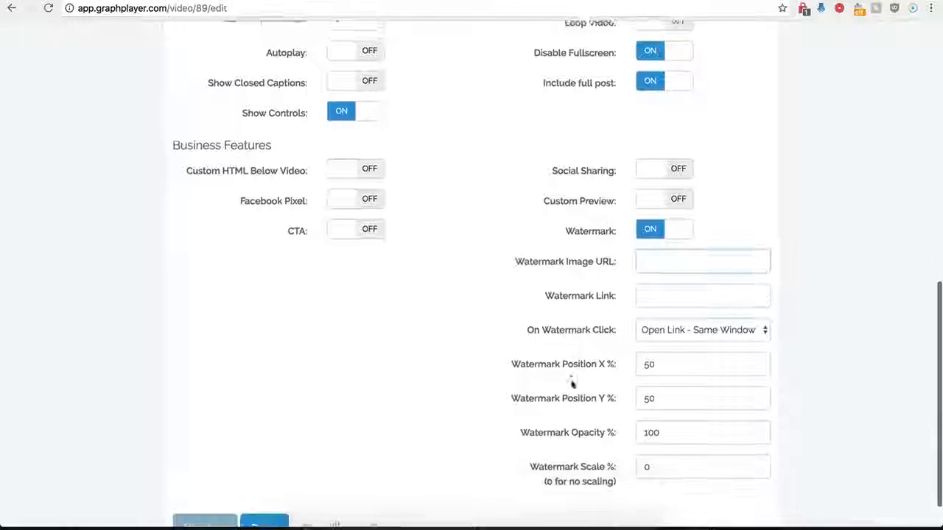
click(648, 293)
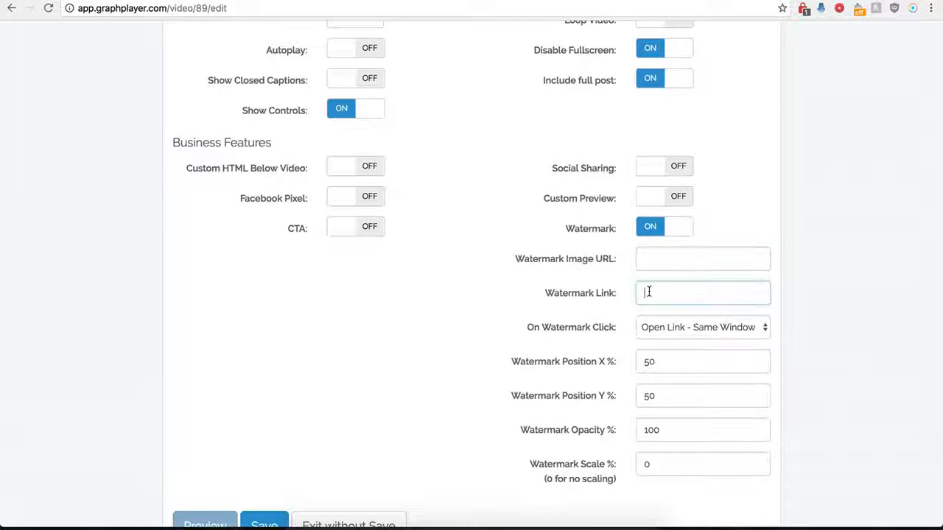
click(716, 327)
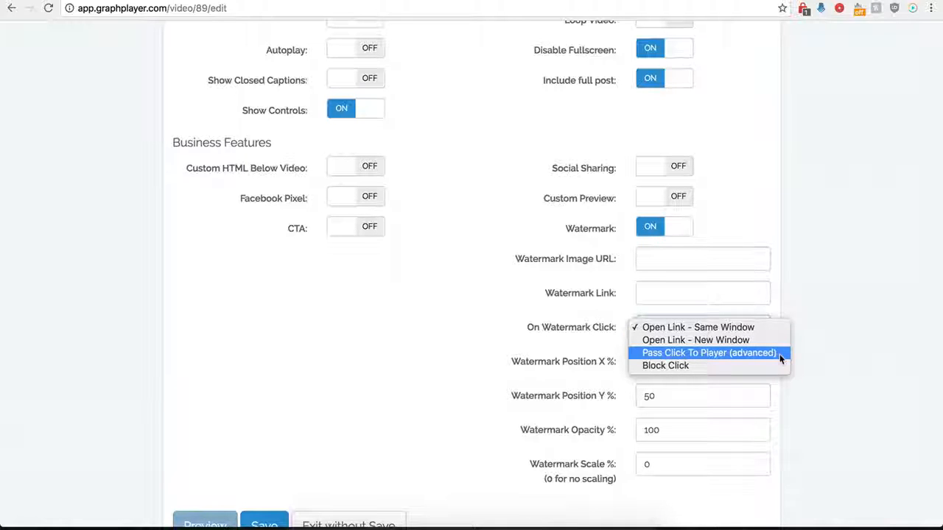
click(508, 313)
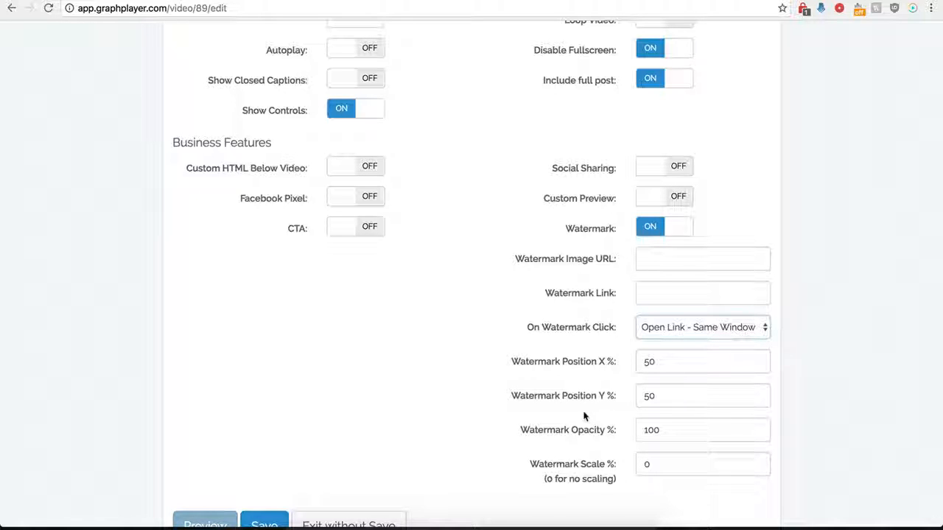
Briefly enable CTA to compare its options with the watermark settings, and disable both CTA and Watermark
click(363, 235)
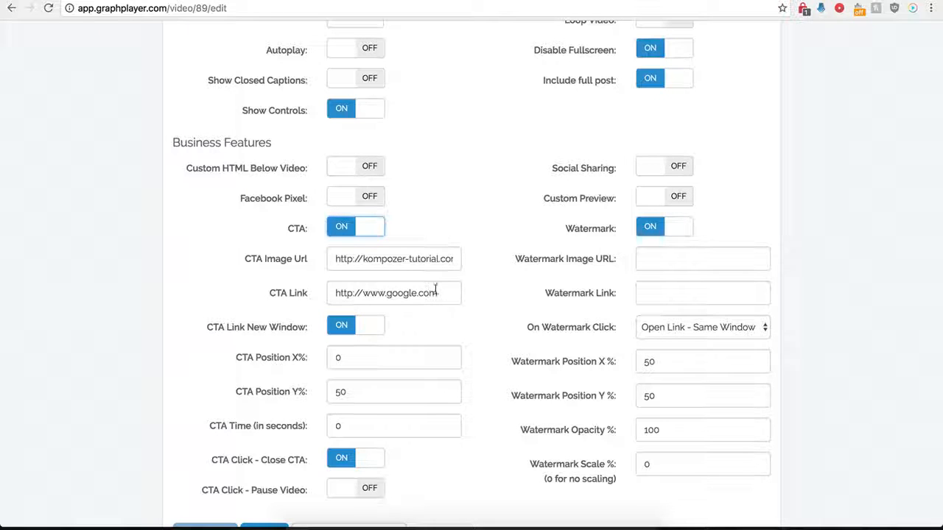
click(360, 234)
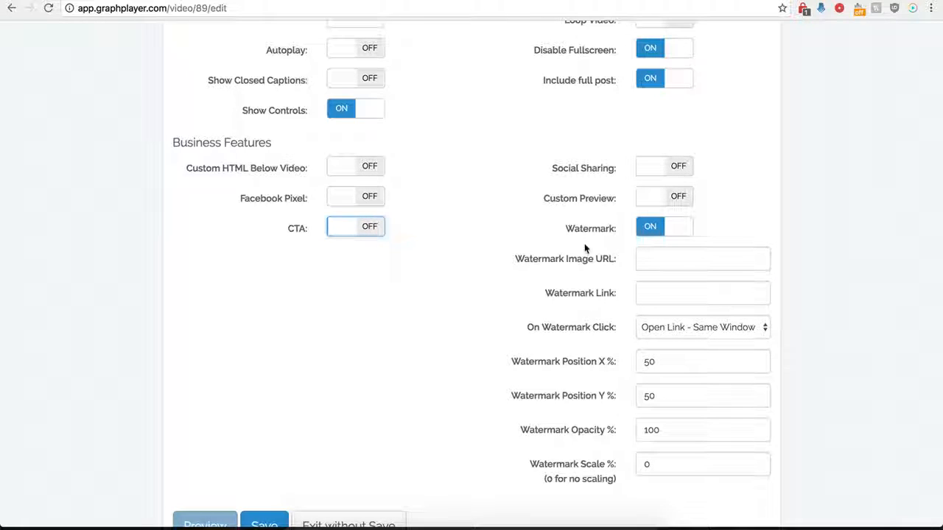
click(651, 231)
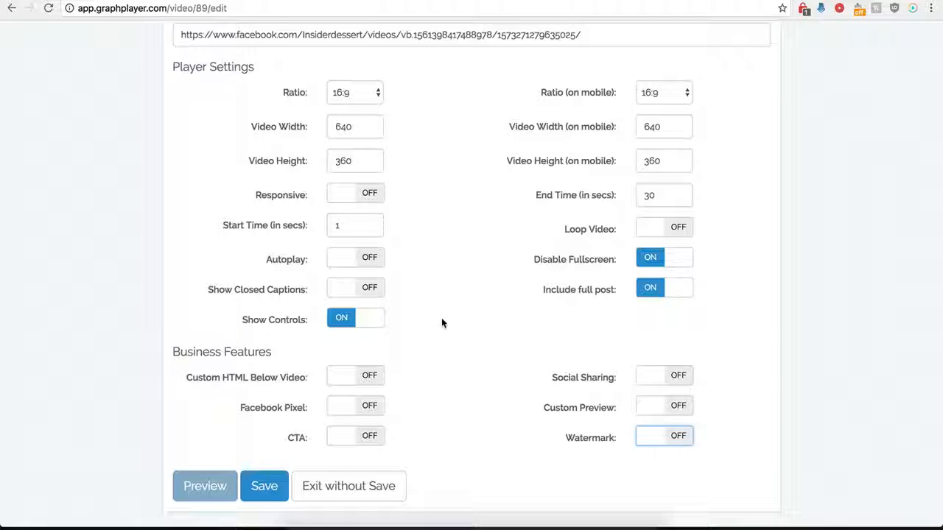